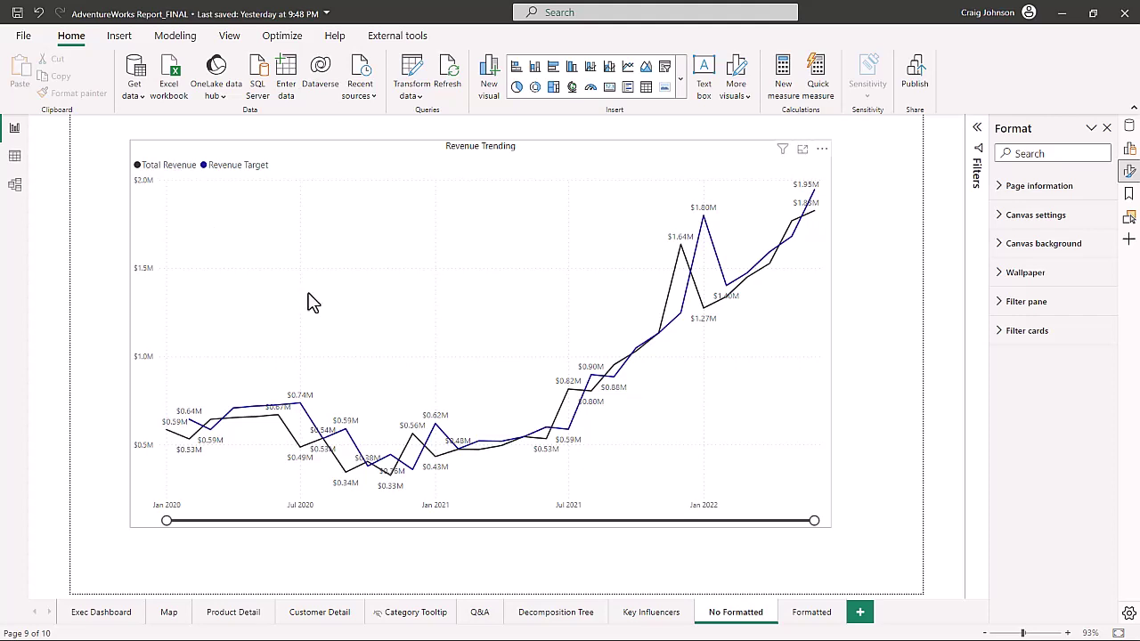
# Step: Compare the Revenue Trending chart on the No Formatted page with the version on the Formatted page
pyautogui.moveTo(366, 313)
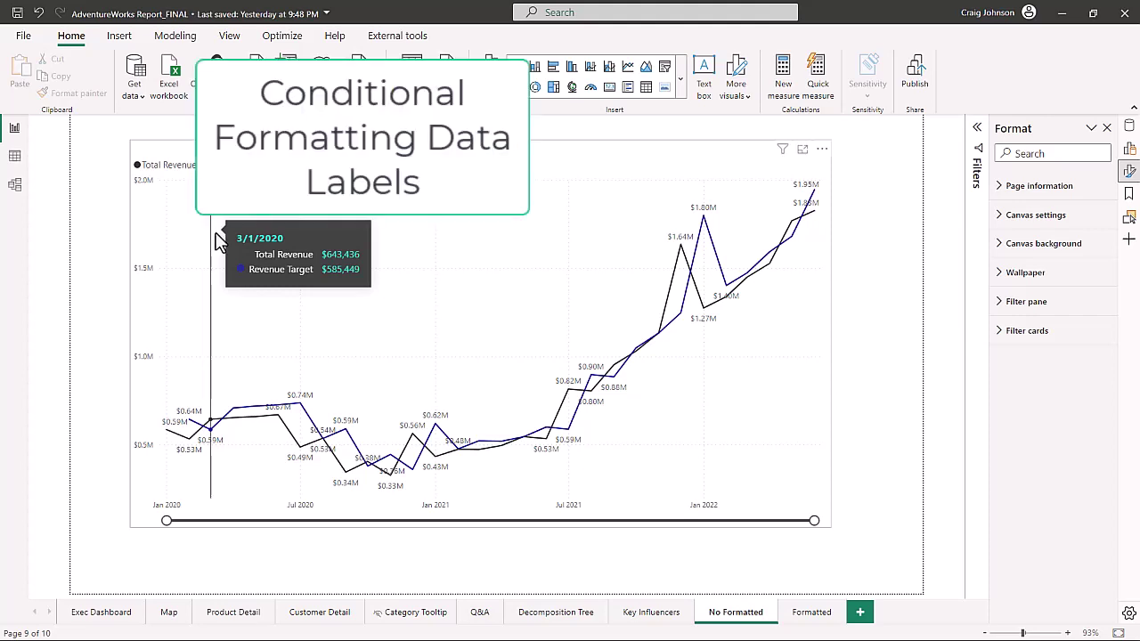
pyautogui.click(804, 615)
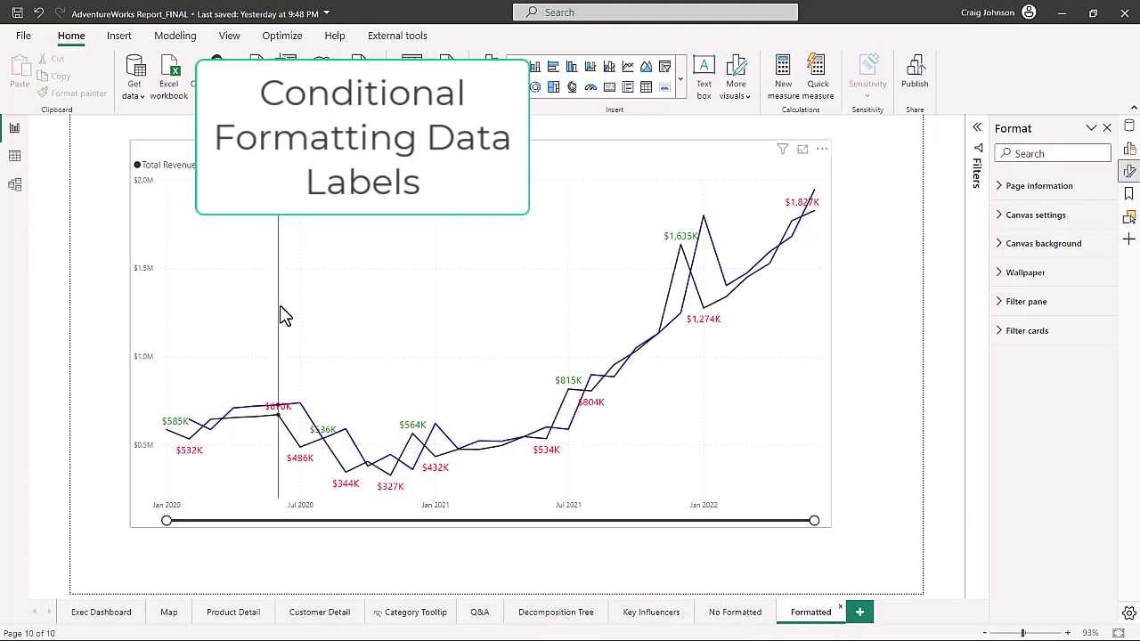
pyautogui.moveTo(280, 309)
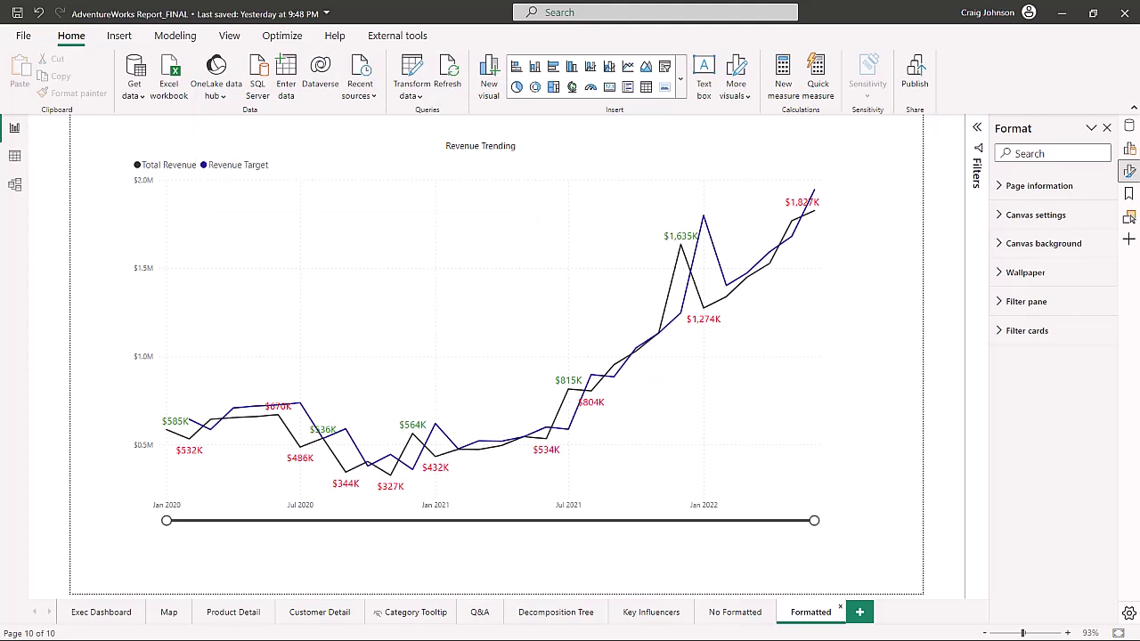
# Step: Add a new report page with a blank line chart, enlarged to fill most of the page and placed near its centre
pyautogui.hotkey('ctrl', 'm')
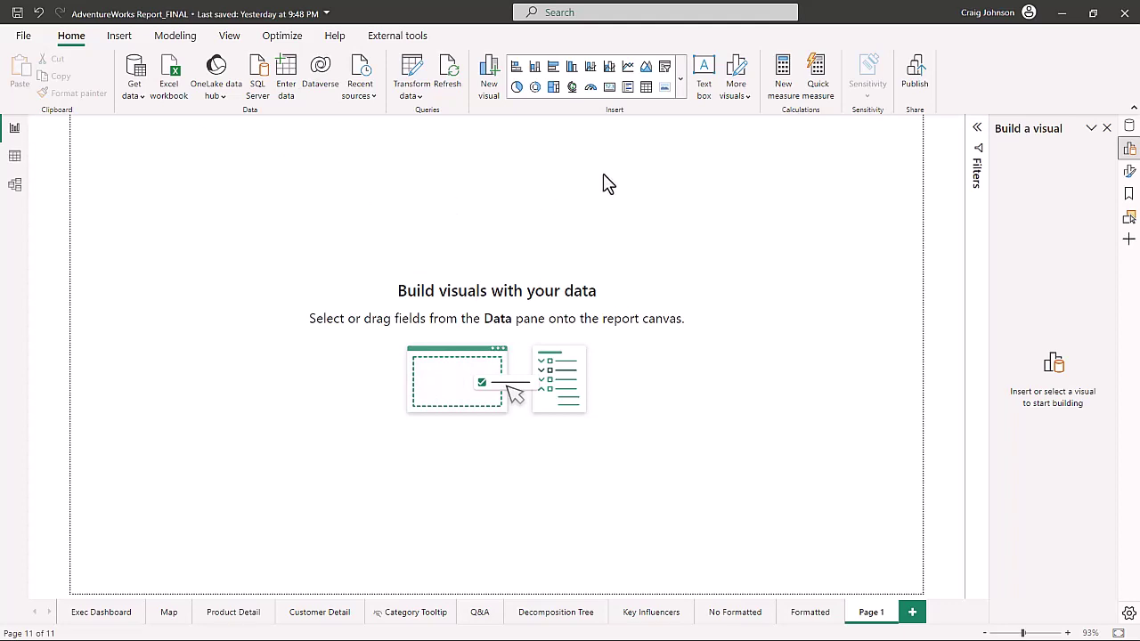
pyautogui.click(627, 68)
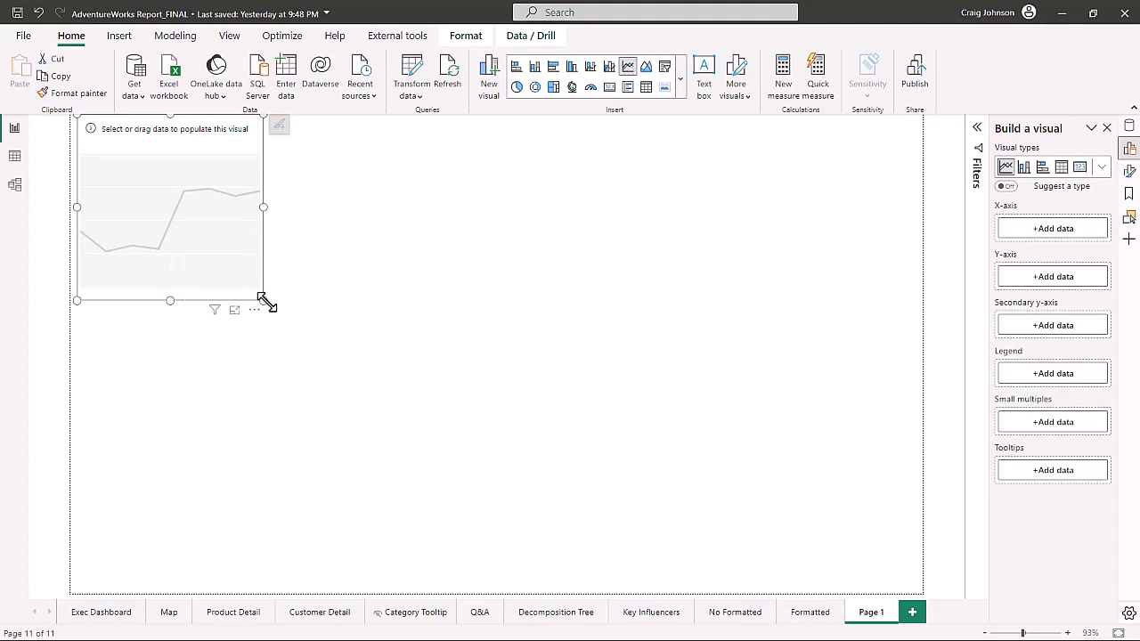
pyautogui.moveTo(262, 301); pyautogui.dragTo(588, 529)
pyautogui.moveTo(316, 143); pyautogui.dragTo(509, 160)
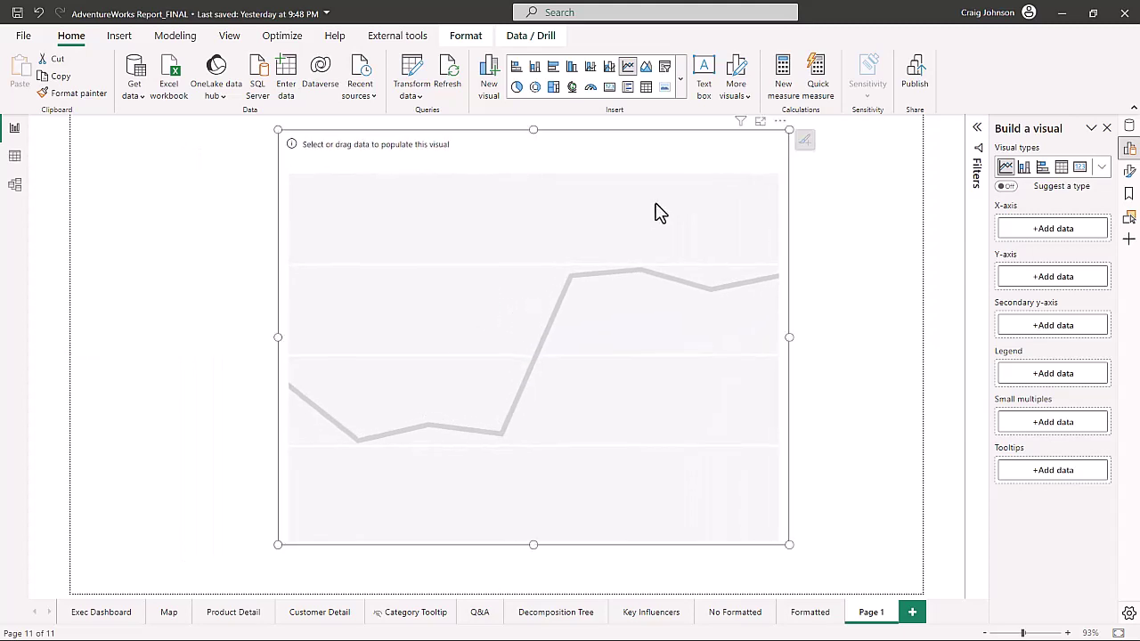
# Step: Put the Start of Month field from Calendar Lookup on the line chart's X-axis
pyautogui.click(1049, 234)
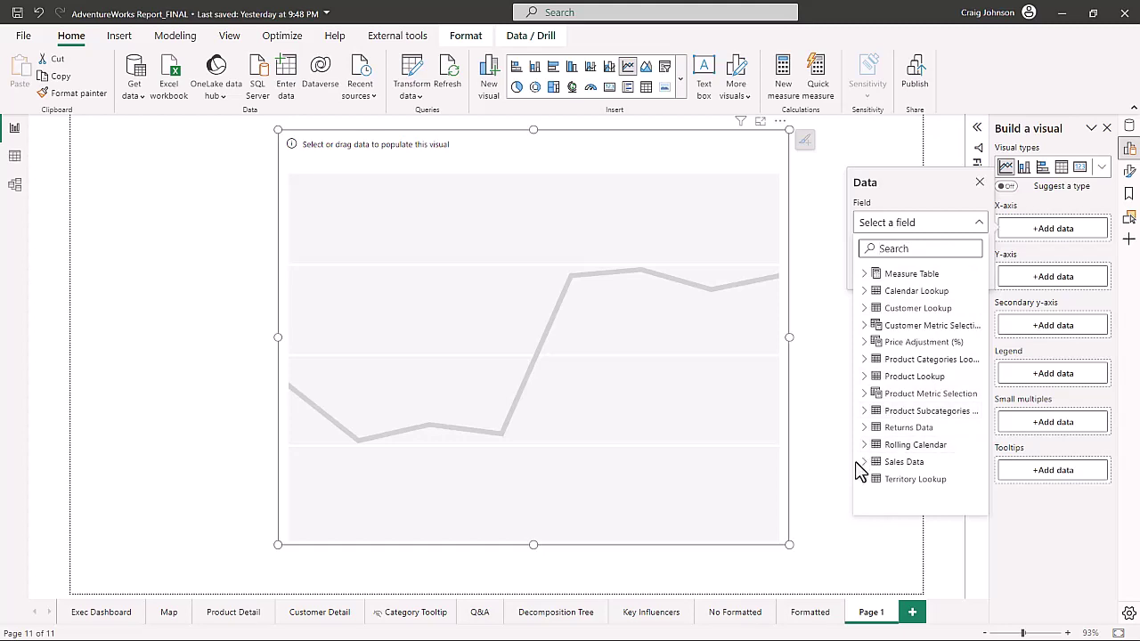
pyautogui.click(864, 292)
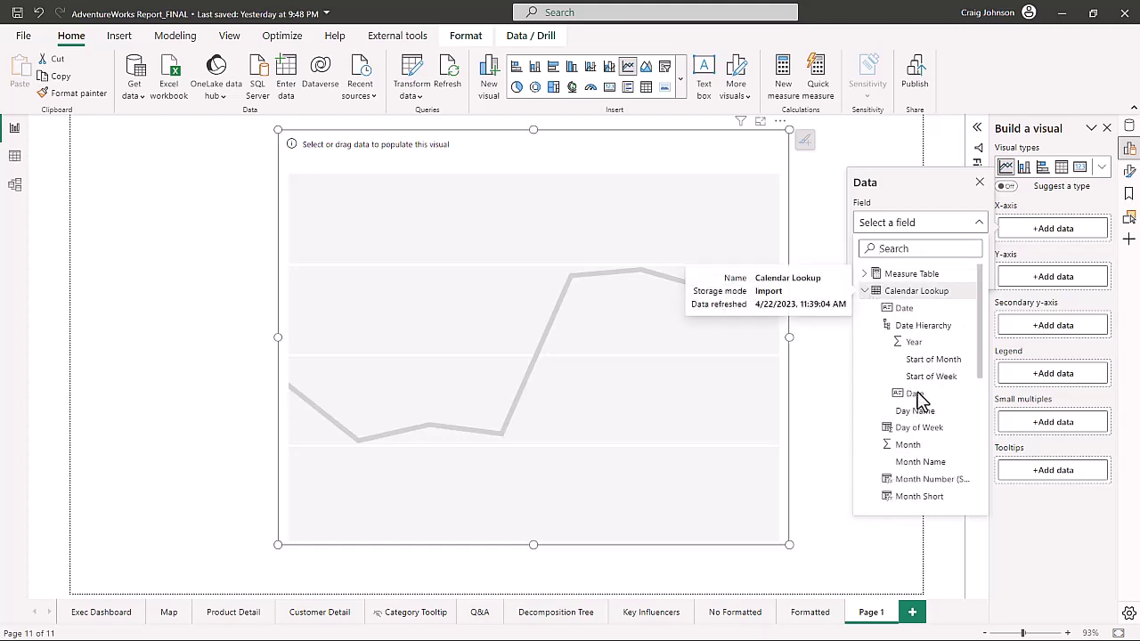
pyautogui.scroll(-3, 923, 401)
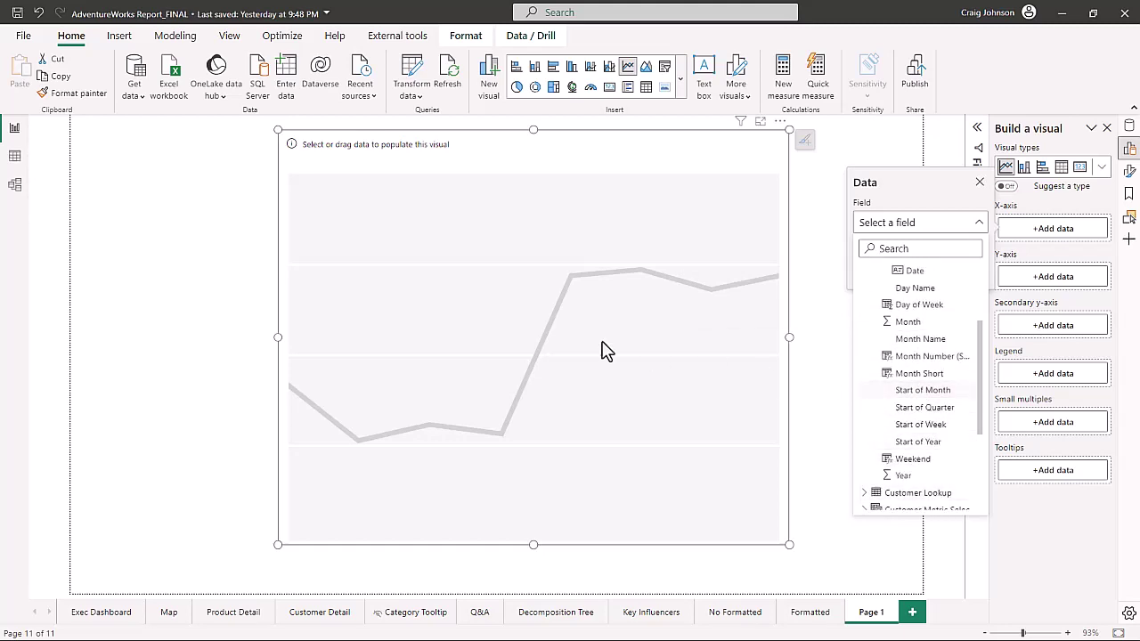
pyautogui.click(908, 395)
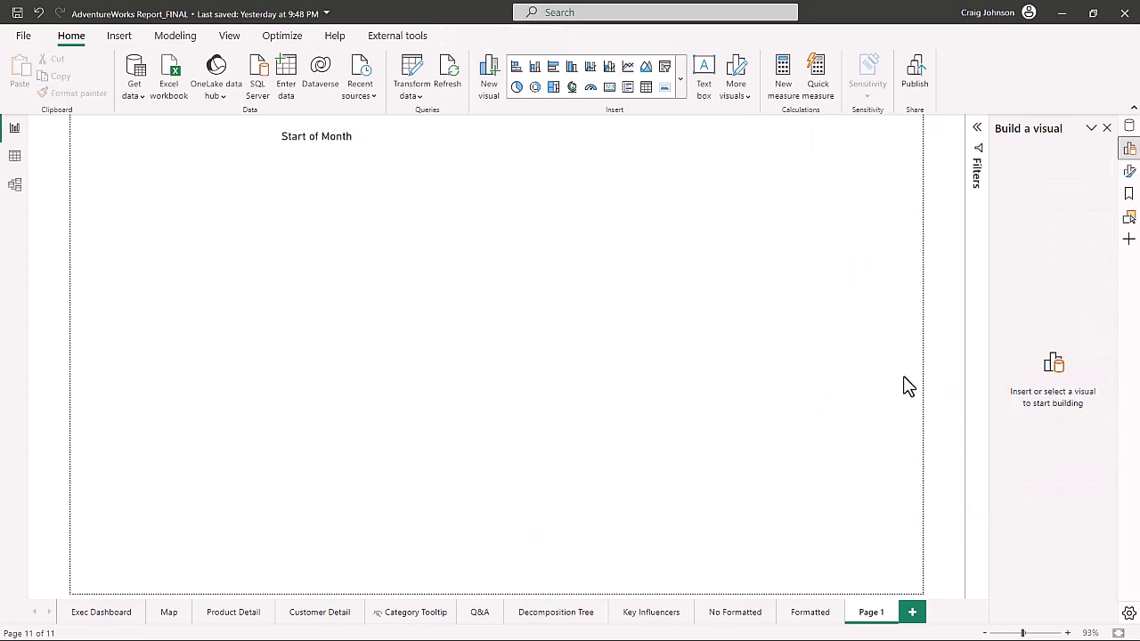
pyautogui.click(568, 307)
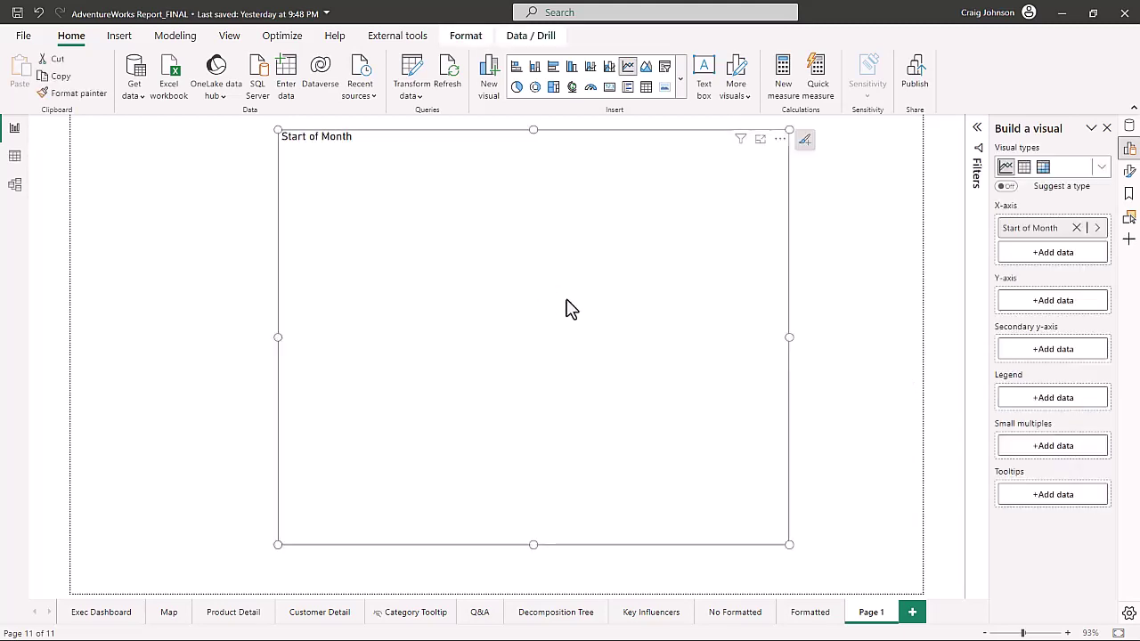
# Step: Add the Total Revenue measure from Measure Table to the line chart's Y-axis
pyautogui.click(1051, 301)
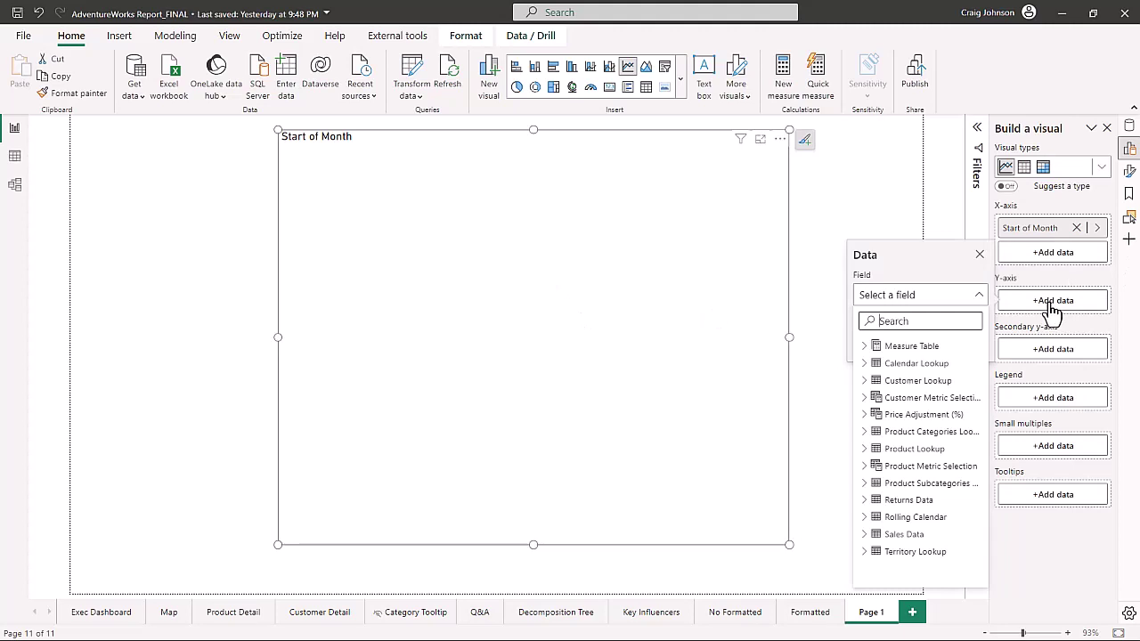
pyautogui.click(865, 347)
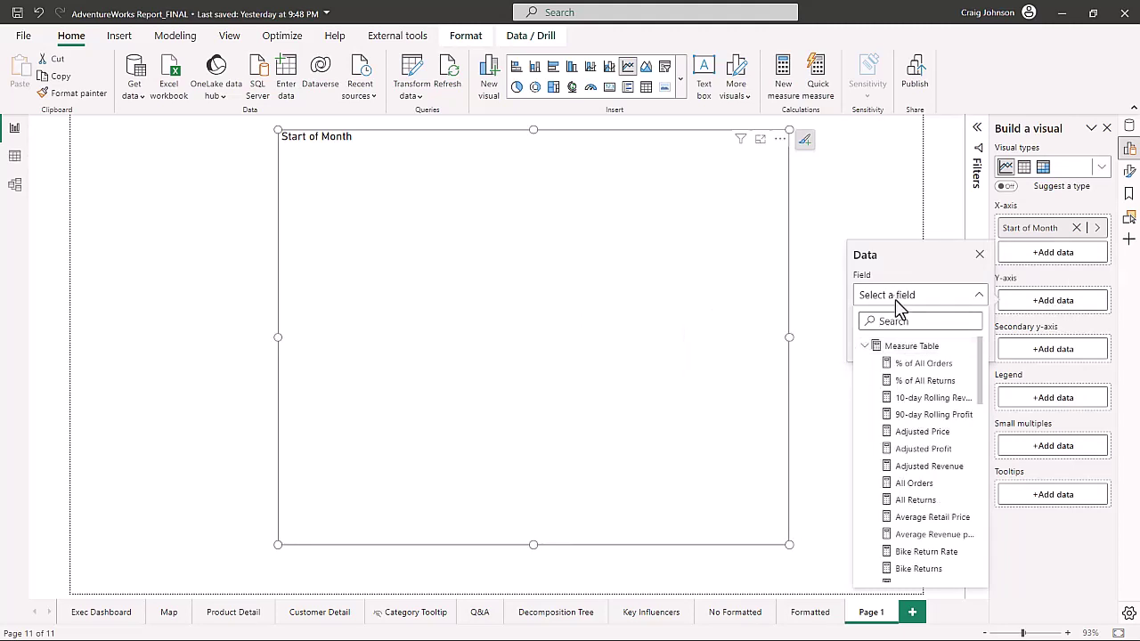
pyautogui.click(900, 323)
pyautogui.write('total')
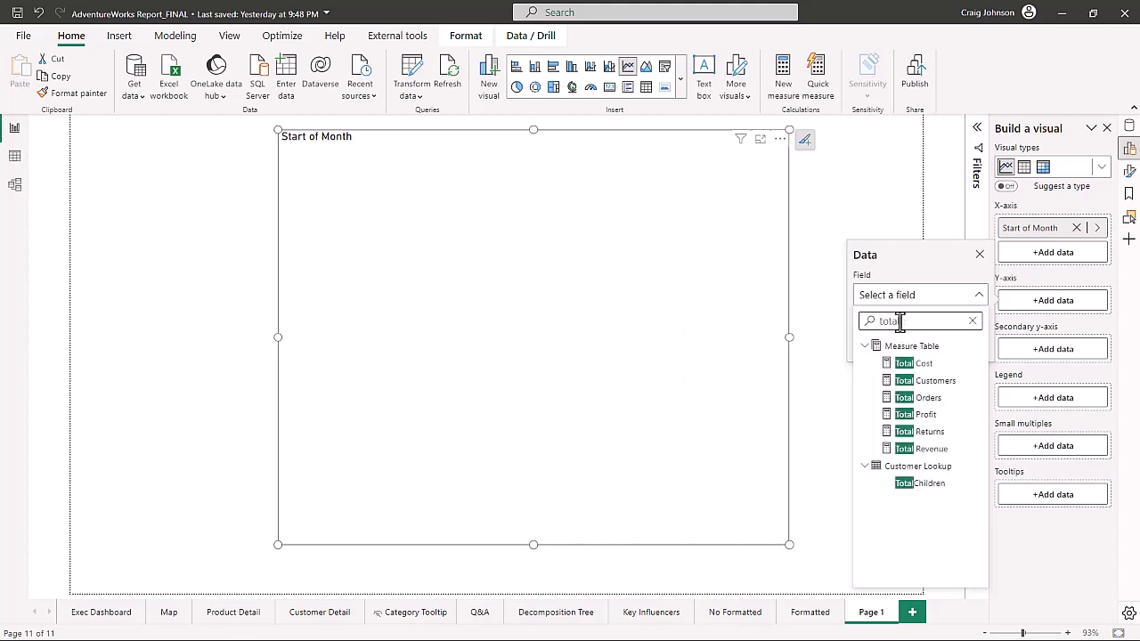
pyautogui.click(917, 449)
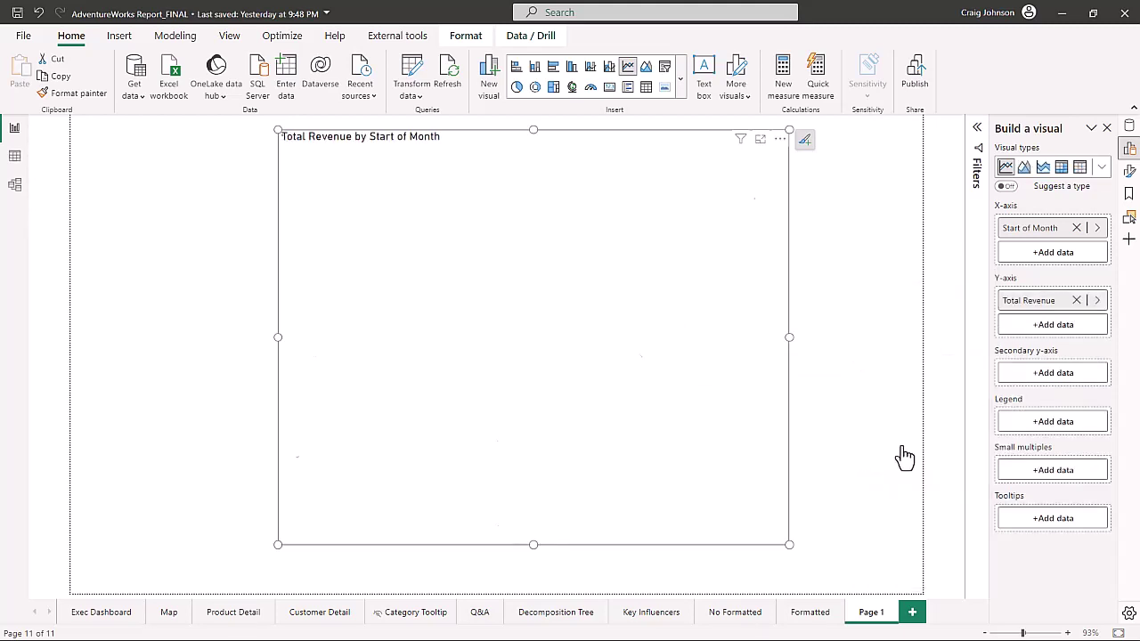
# Step: Add the Revenue Target measure to the Y-axis and make the chart wider and shorter, centred on the page
pyautogui.click(1053, 325)
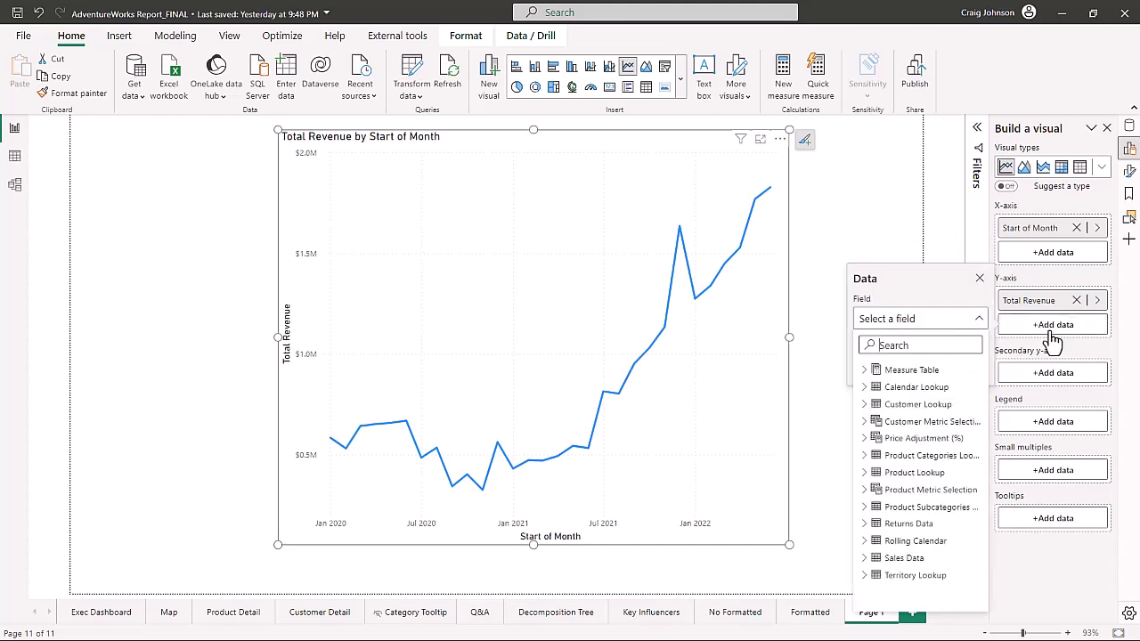
pyautogui.click(904, 343)
pyautogui.write('revenue')
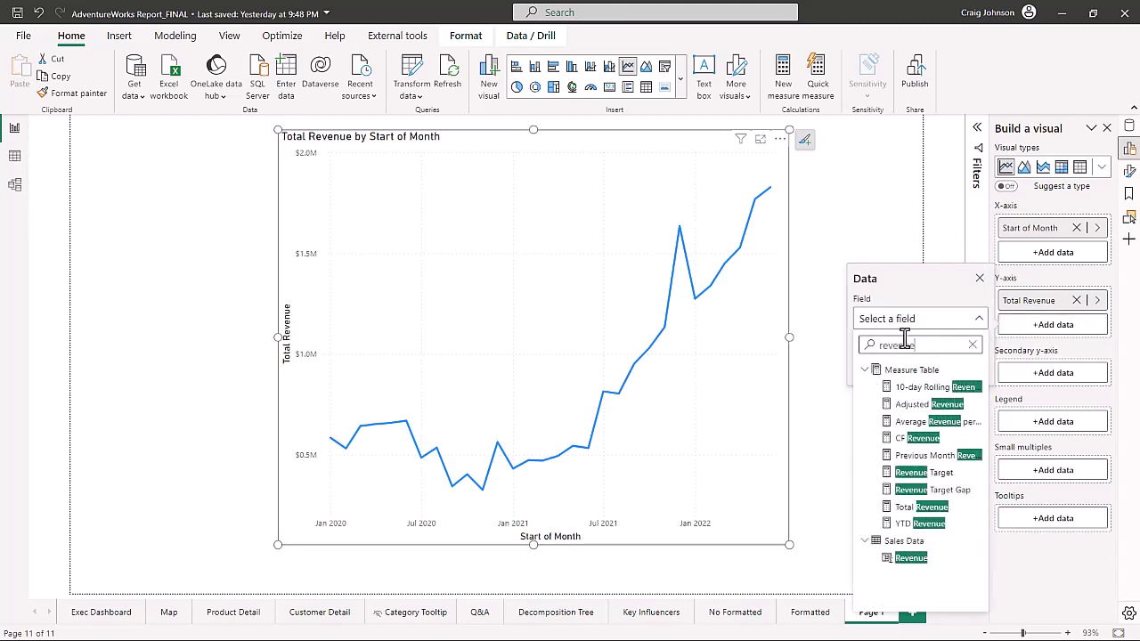
pyautogui.click(915, 472)
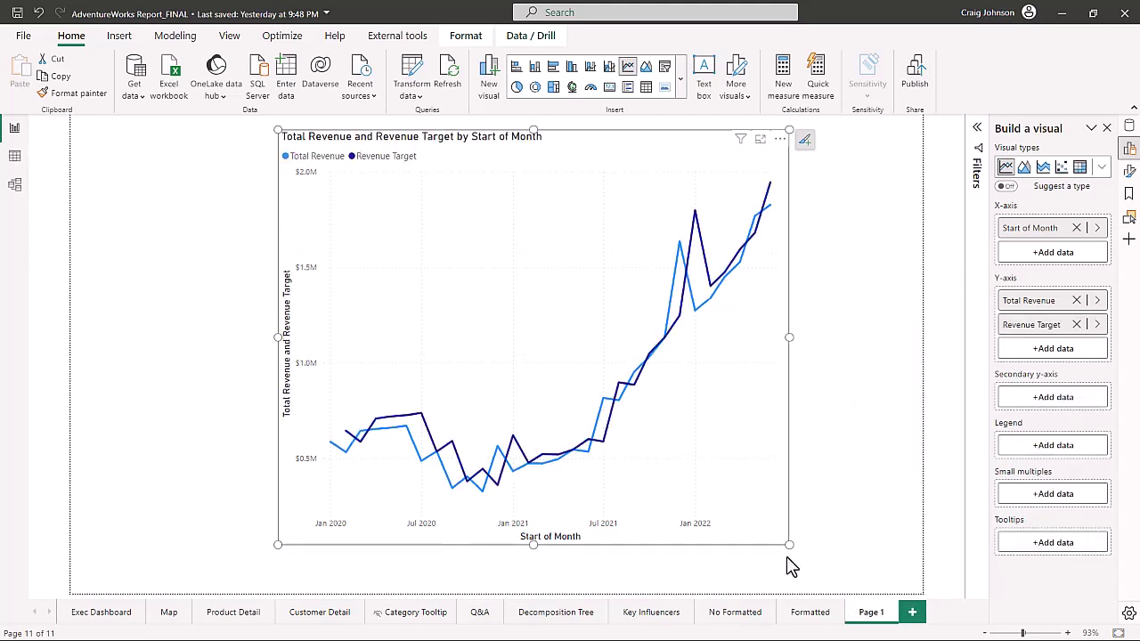
pyautogui.moveTo(788, 545); pyautogui.dragTo(864, 506)
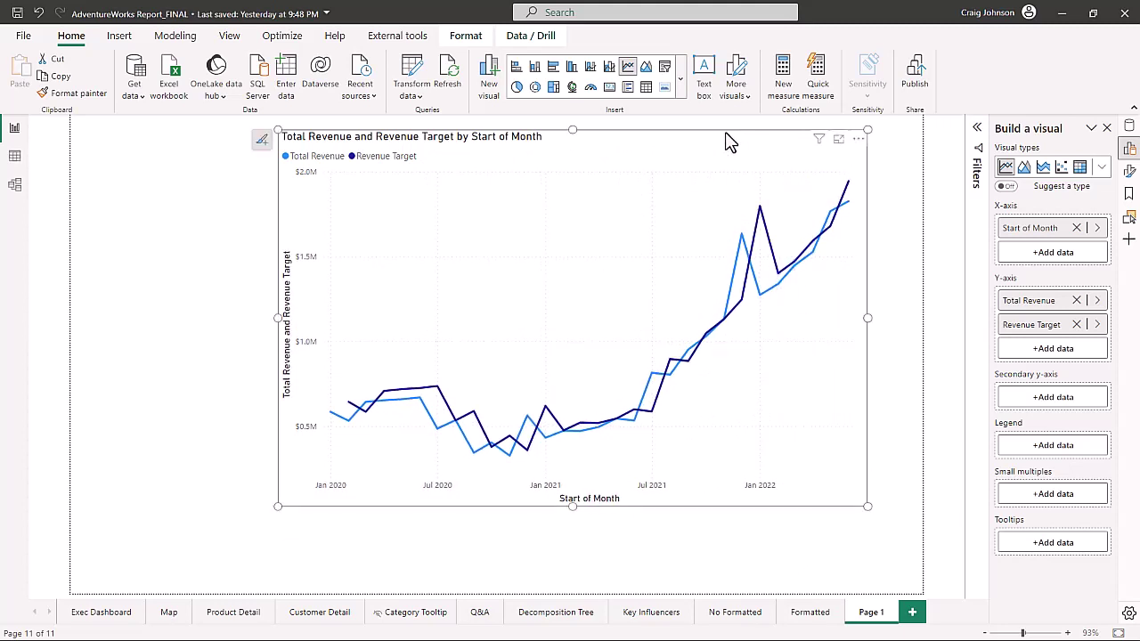
pyautogui.moveTo(725, 146); pyautogui.dragTo(642, 148)
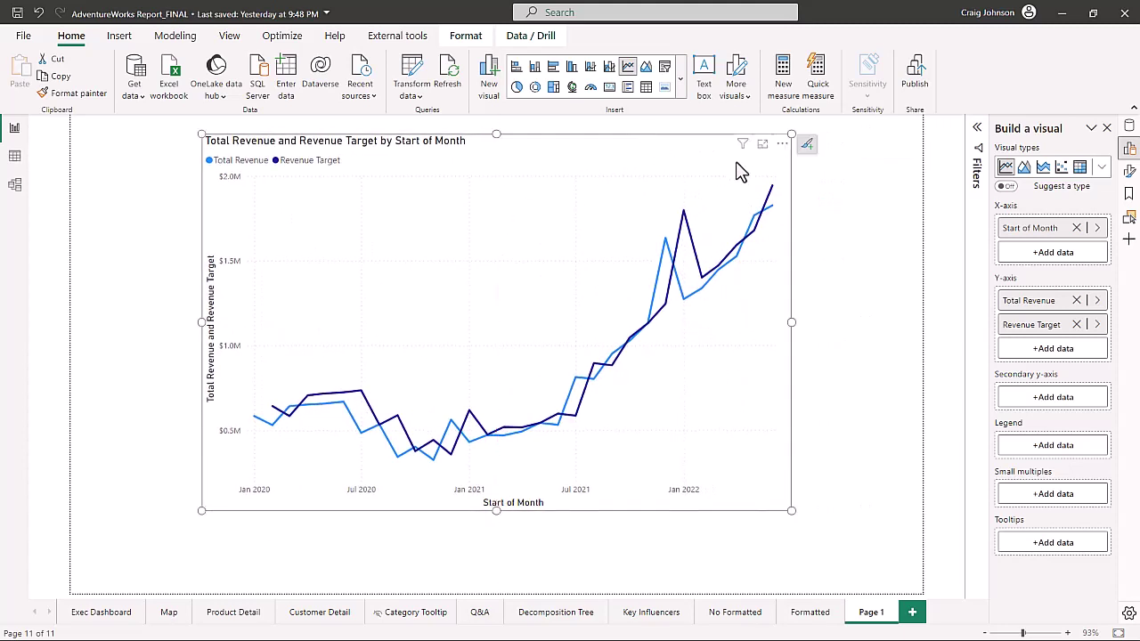
# Step: Turn on data labels for the line chart and expand their formatting settings
pyautogui.click(1129, 172)
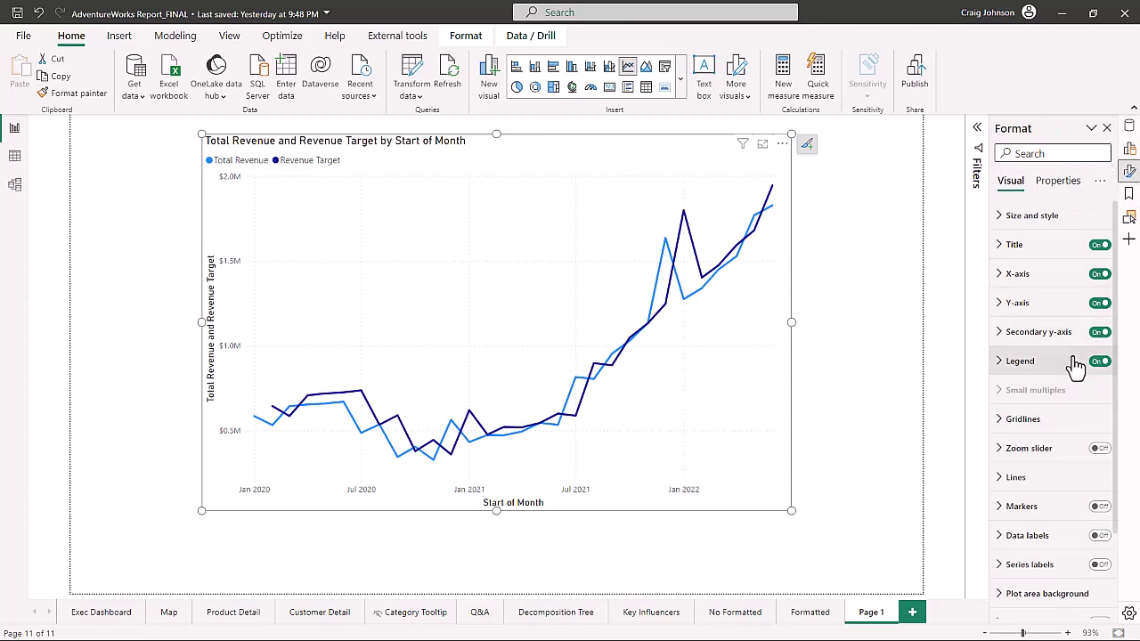
pyautogui.scroll(-3, 1075, 369)
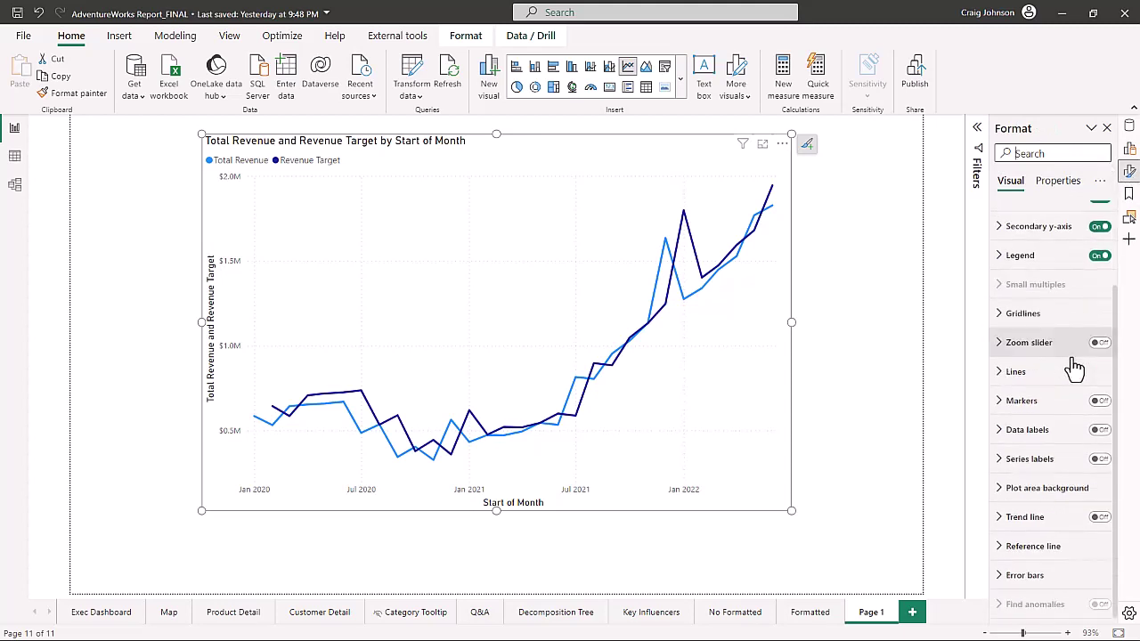
pyautogui.click(1101, 431)
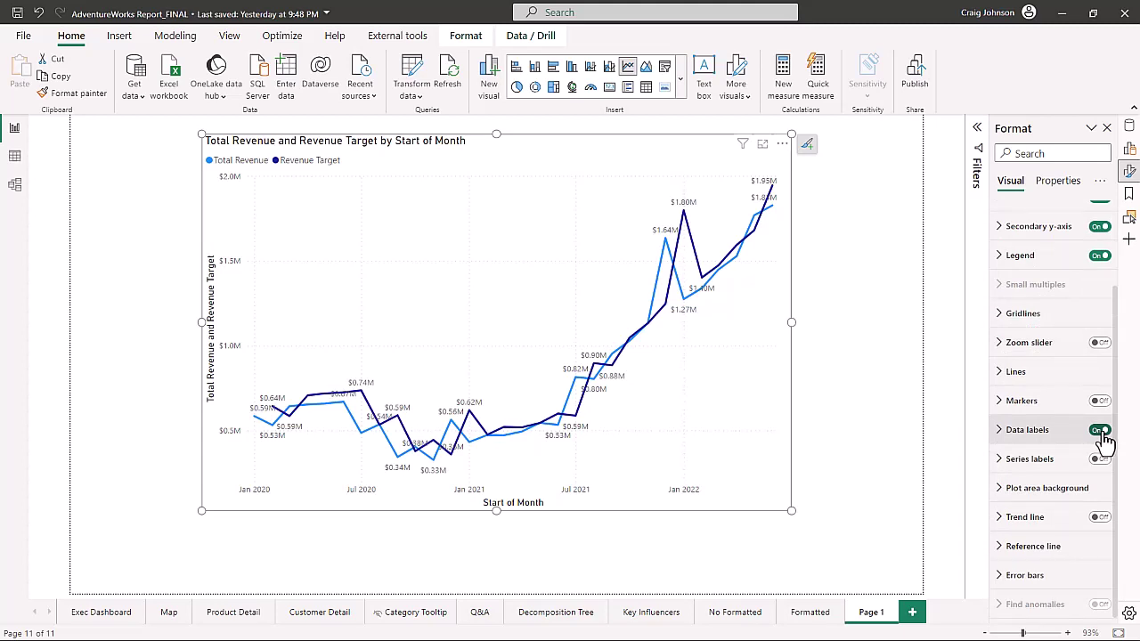
pyautogui.click(998, 432)
pyautogui.scroll(-1, 999, 440)
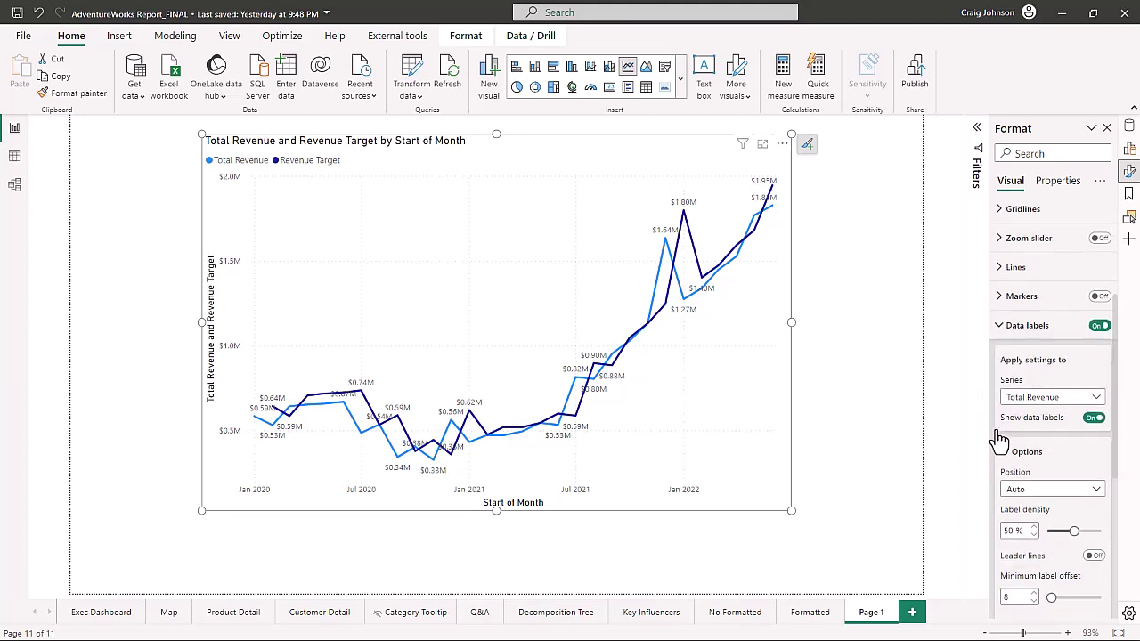
# Step: Lower the label density of the Total Revenue series' data labels to 34%
pyautogui.click(1094, 401)
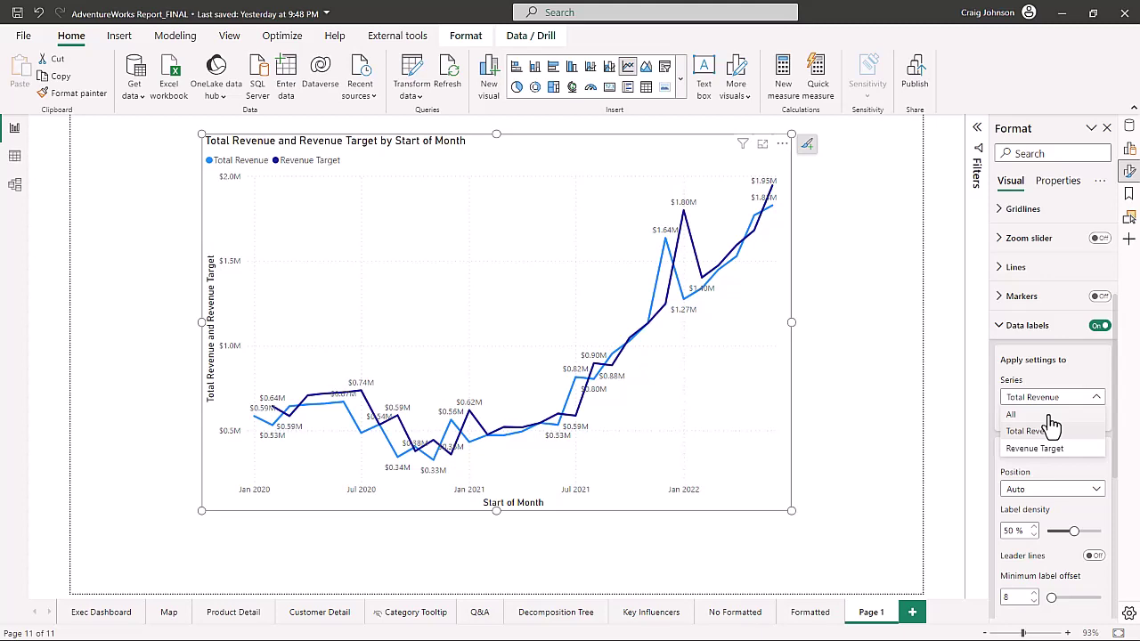
pyautogui.click(1069, 532)
pyautogui.moveTo(1073, 532); pyautogui.dragTo(1065, 533)
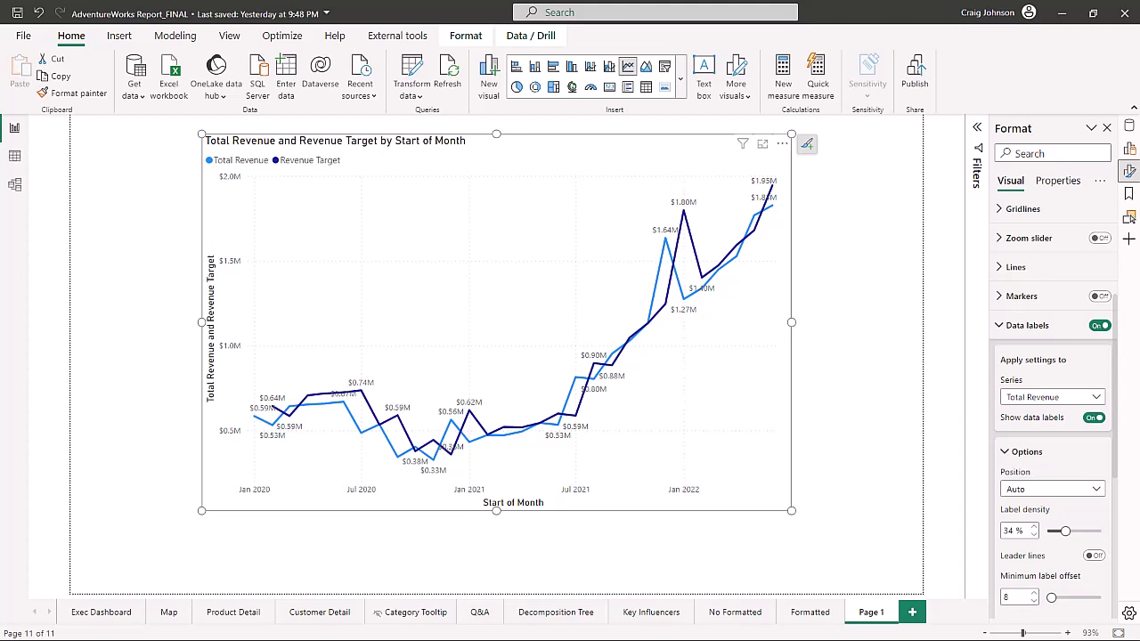
# Step: Create a new measure in Measure Table named Red Green CF, with its formula starting on a second line
pyautogui.click(1130, 127)
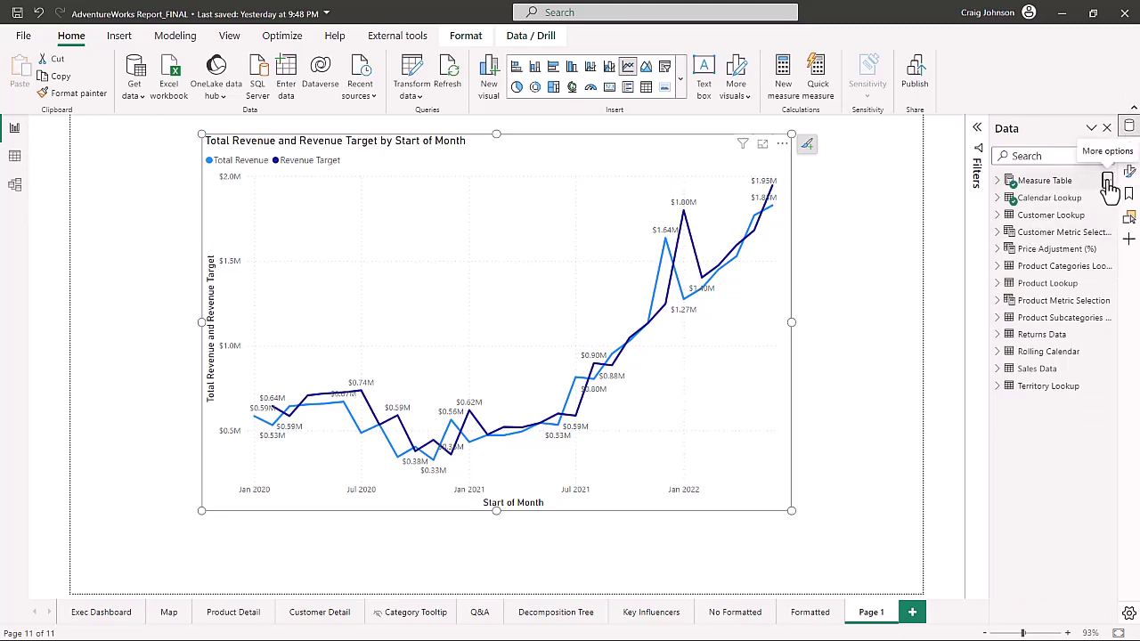
pyautogui.click(1109, 189)
pyautogui.click(1009, 211)
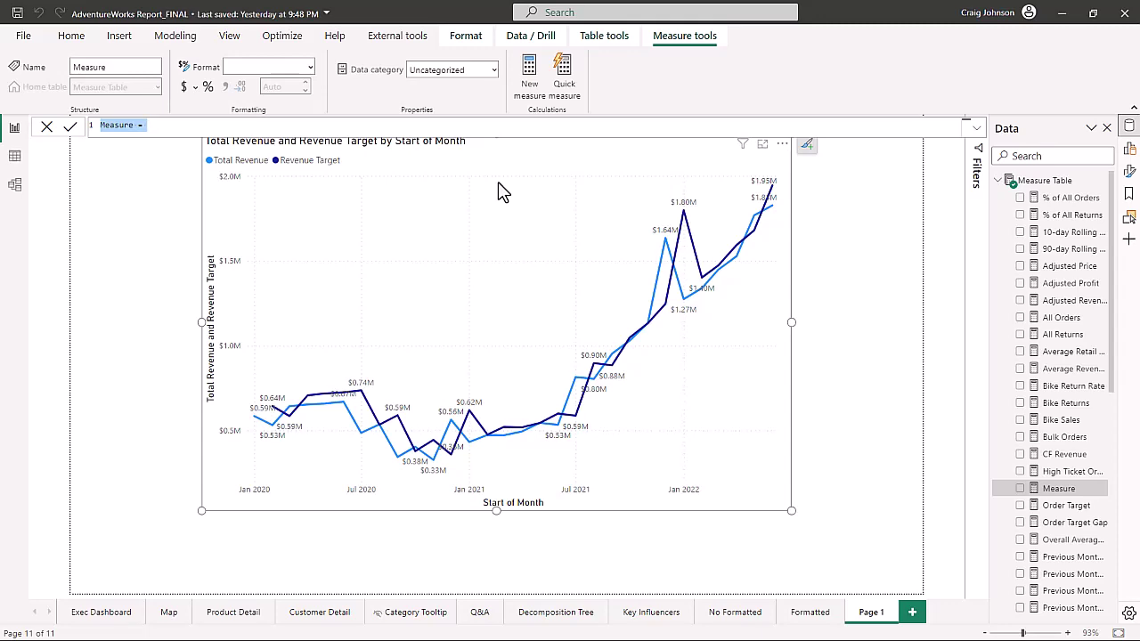
pyautogui.write('Red')
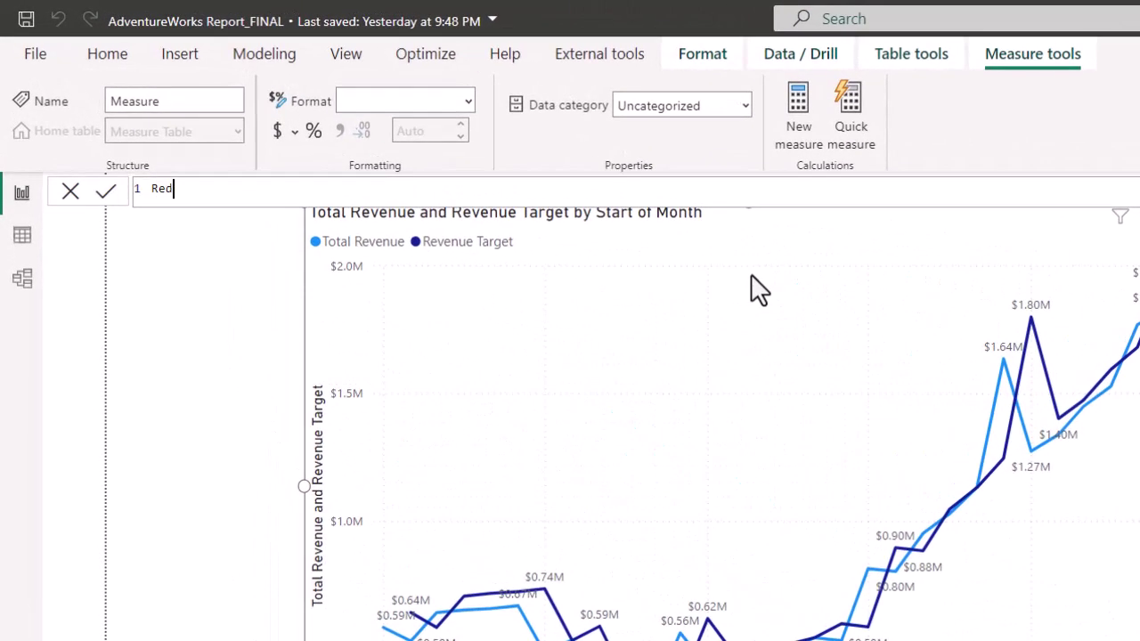
pyautogui.write(' Green CD')
pyautogui.press('BackSpace')
pyautogui.write('F =')
pyautogui.hotkey('shift', 'Return')
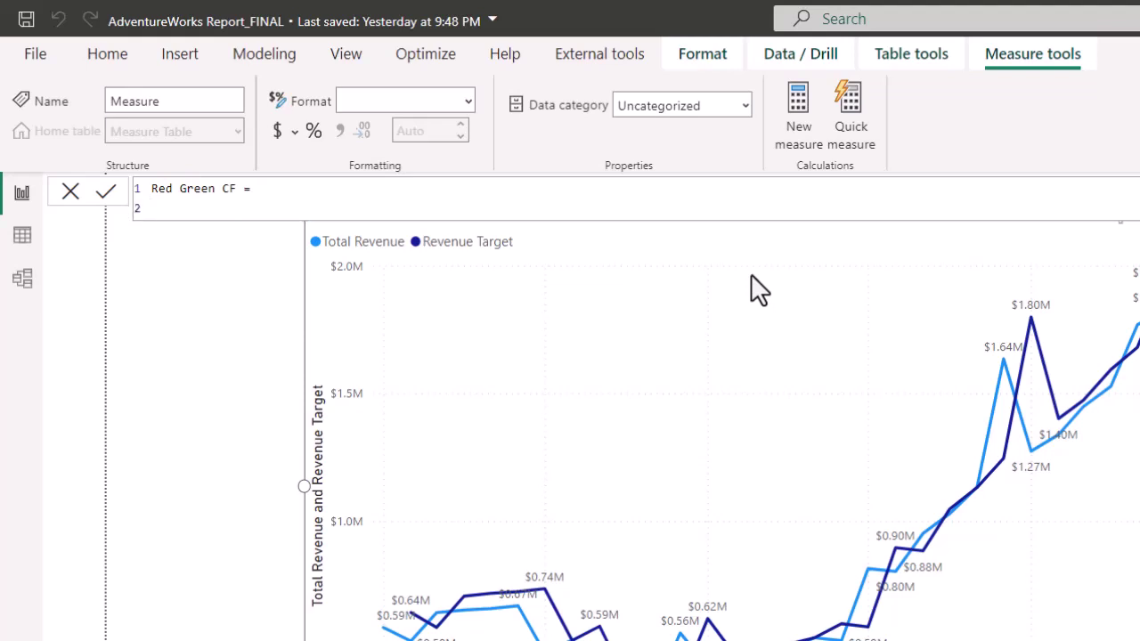
# Step: Start the Red Green CF formula with a SWITCH function that uses TRUE() as its expression, with its arguments on separate lines
pyautogui.write('swit')
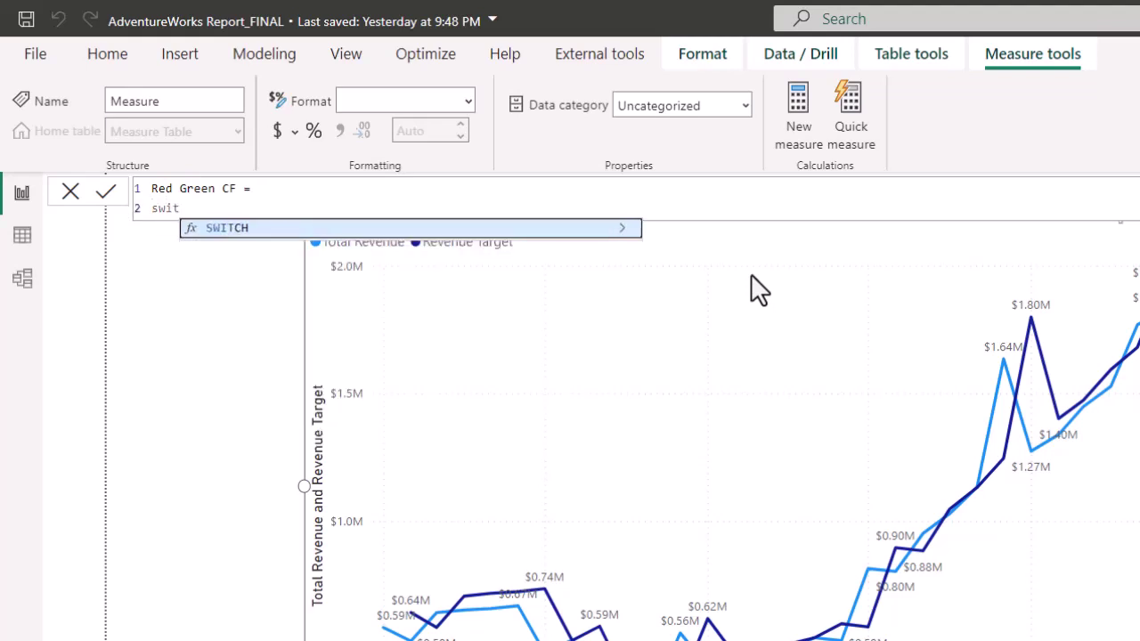
pyautogui.click(626, 231)
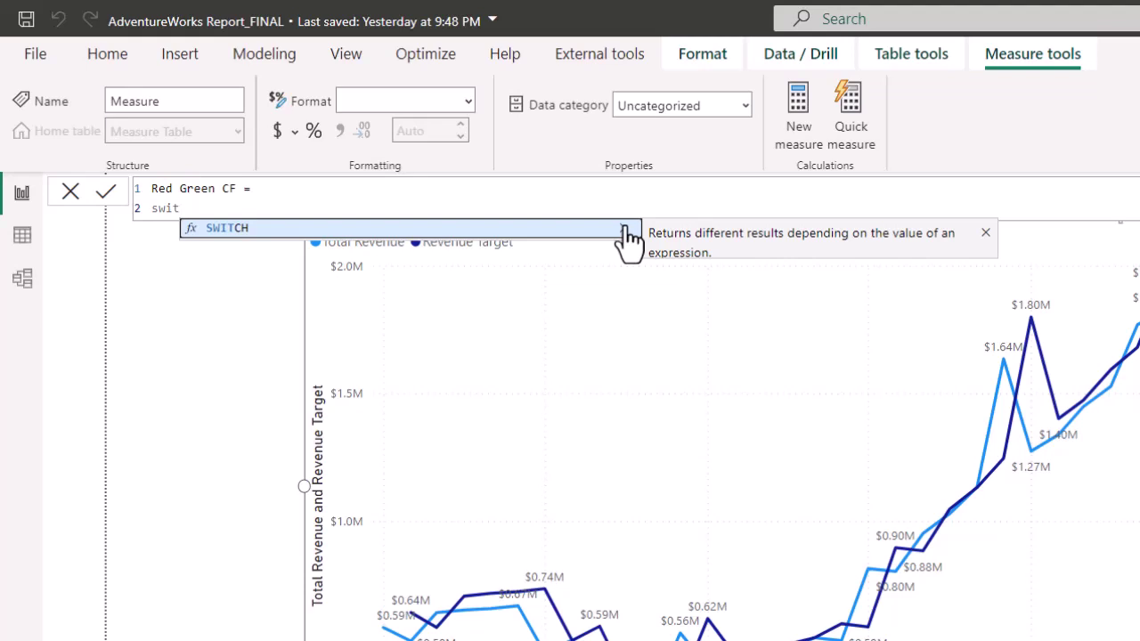
pyautogui.click(626, 228)
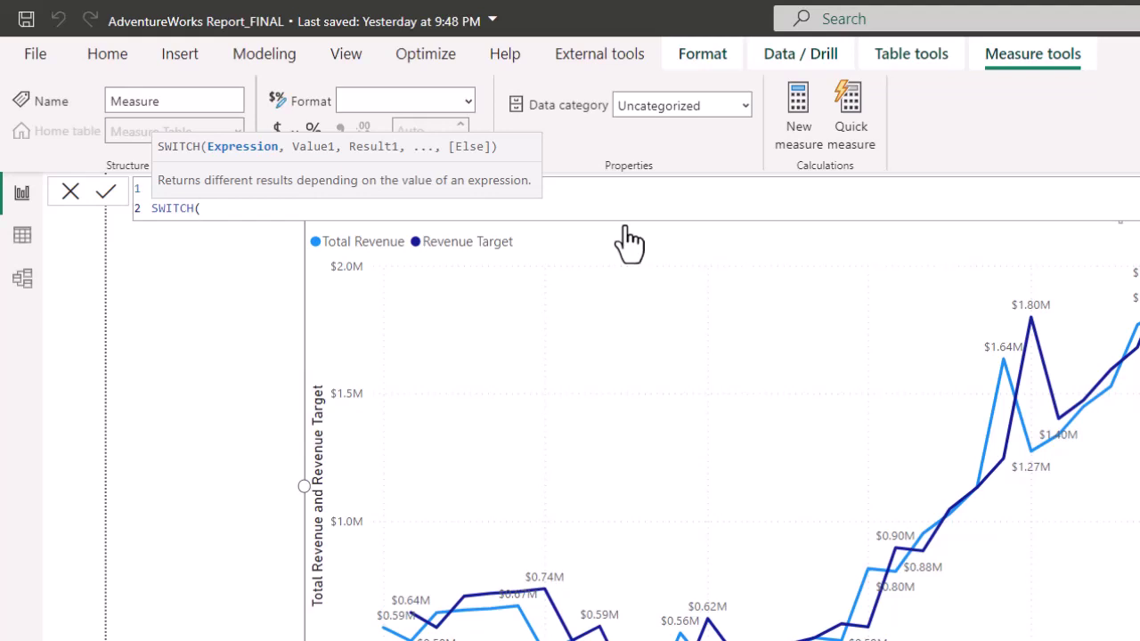
pyautogui.hotkey('shift', 'Return')
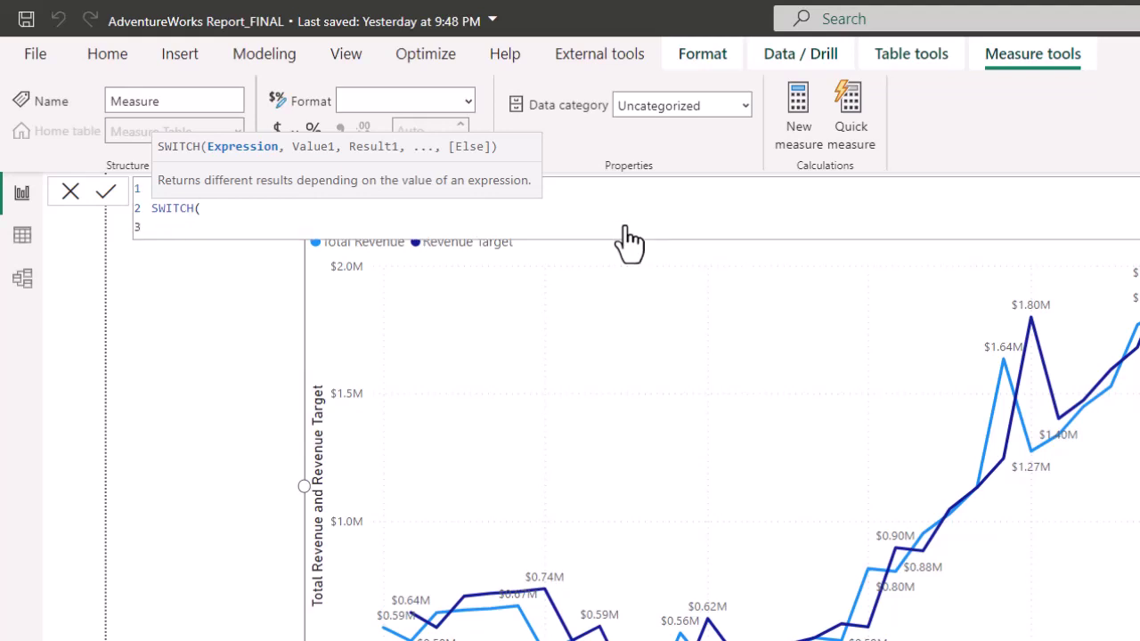
pyautogui.write('tr')
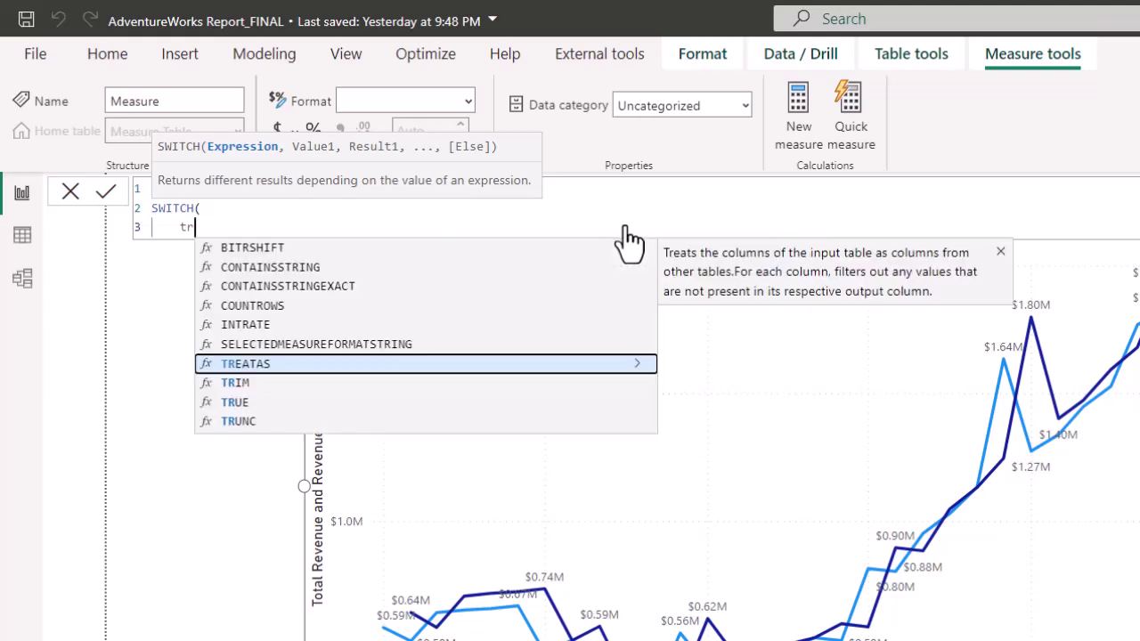
pyautogui.press('Down')
pyautogui.press('Down')
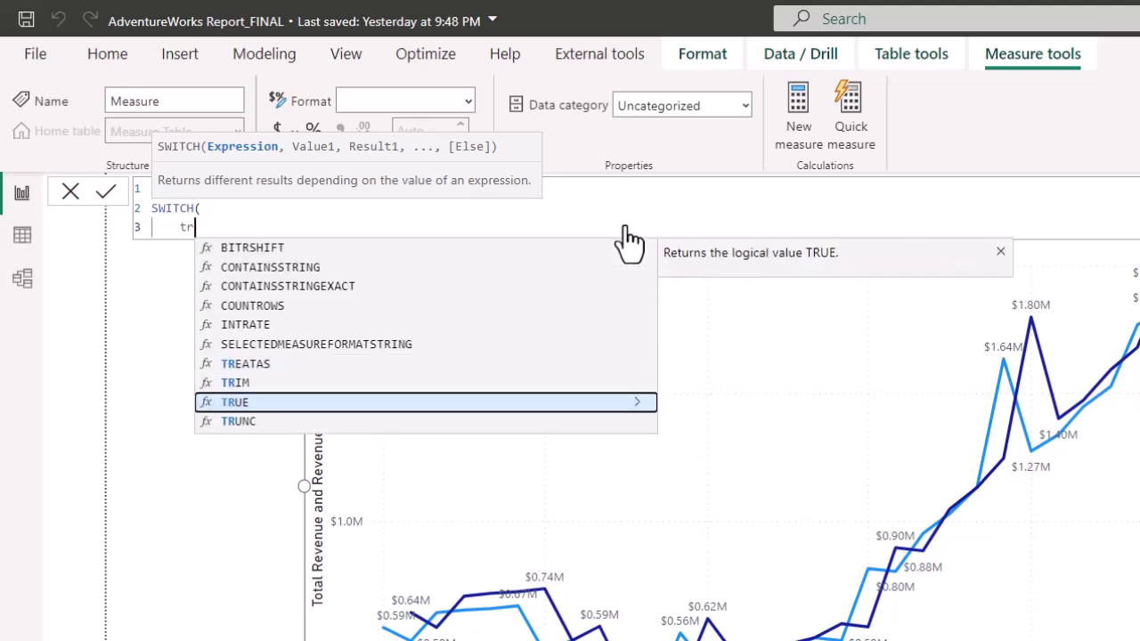
pyautogui.press('Tab')
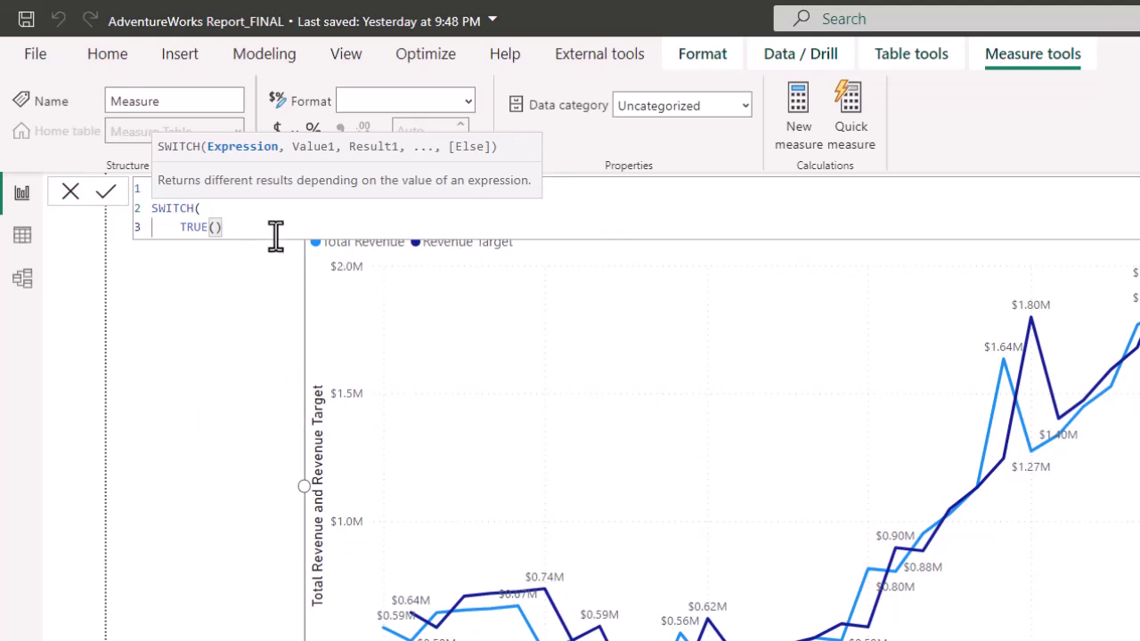
pyautogui.write(',')
pyautogui.press('Return')
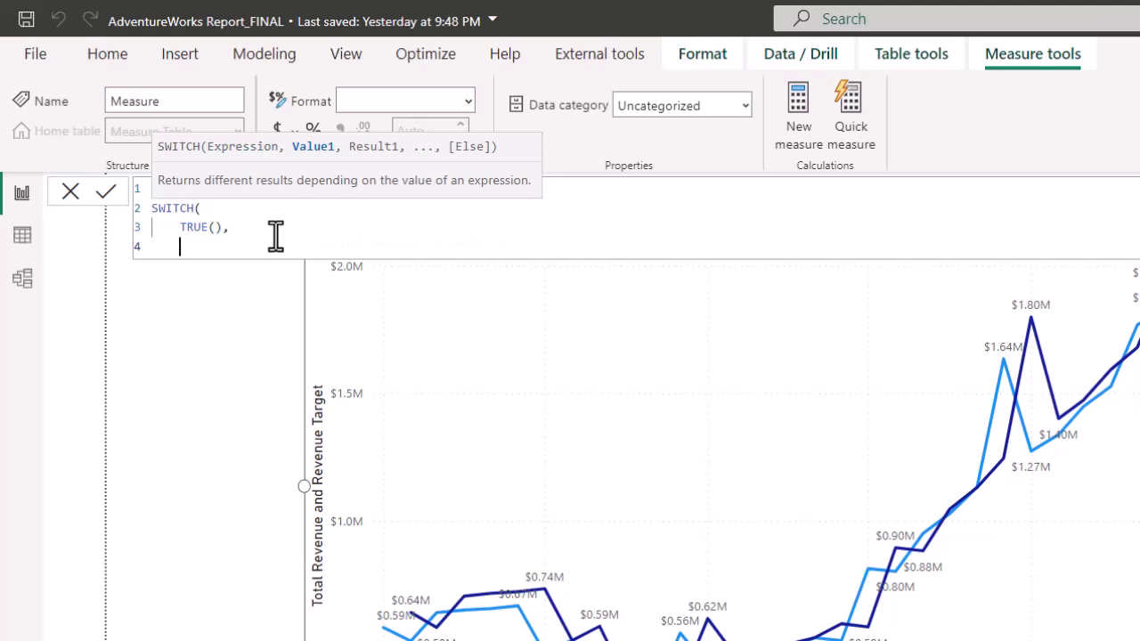
# Step: Add the SWITCH condition [Total Revenue] >= [Revenue Target] with the result "Green" and start a new line
pyautogui.write('[tot')
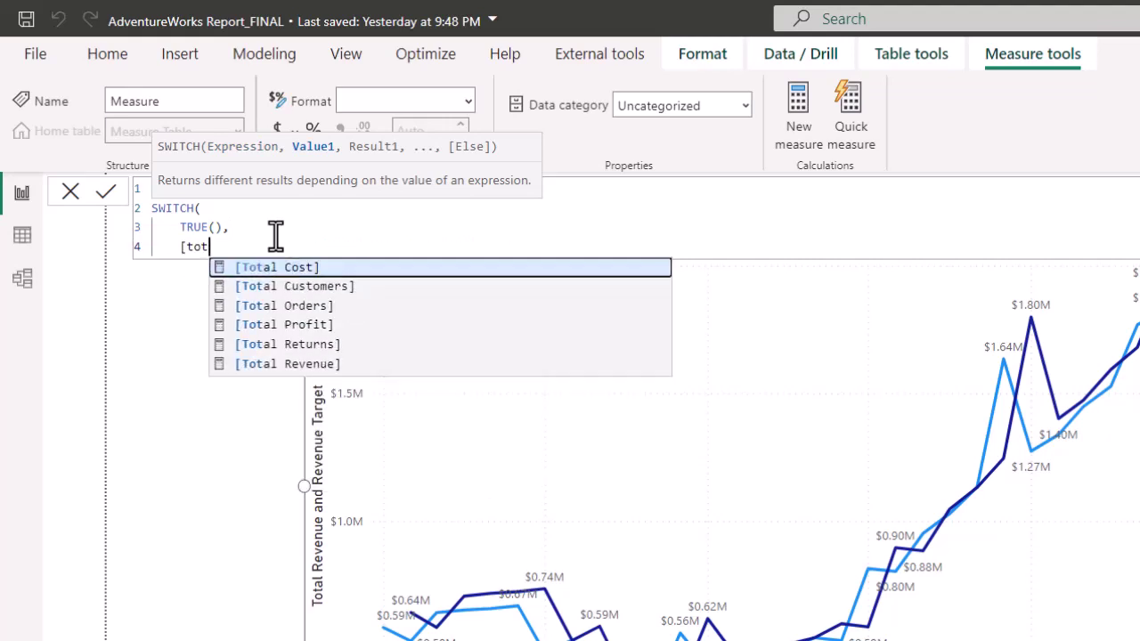
pyautogui.press('Down')
pyautogui.press('Down')
pyautogui.press('Down')
pyautogui.press('Down')
pyautogui.press('Down')
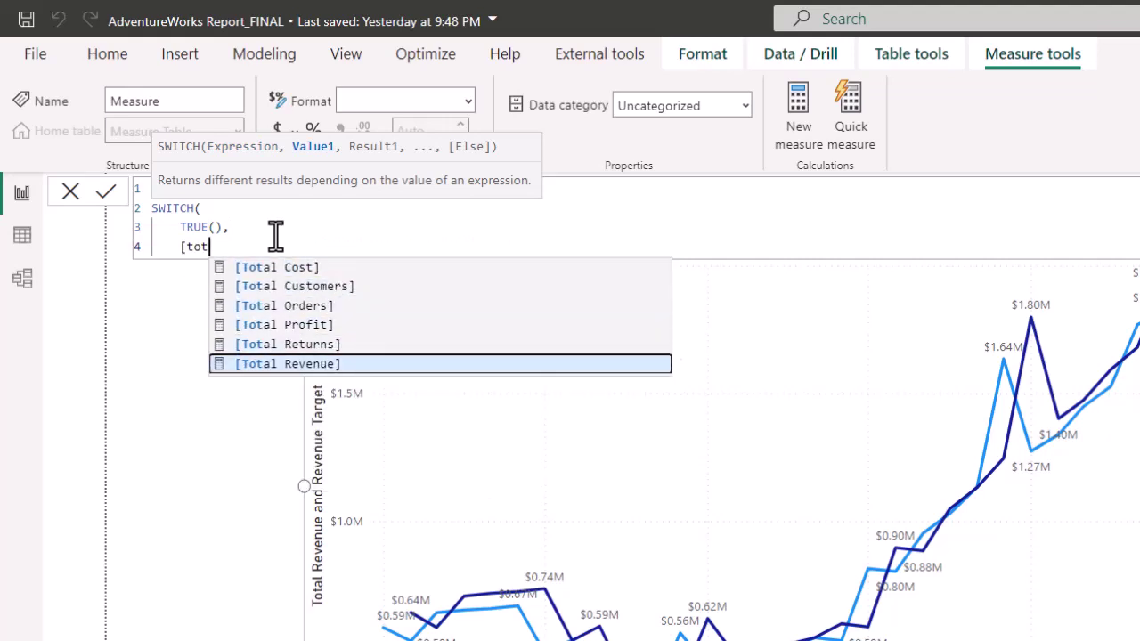
pyautogui.press('Tab')
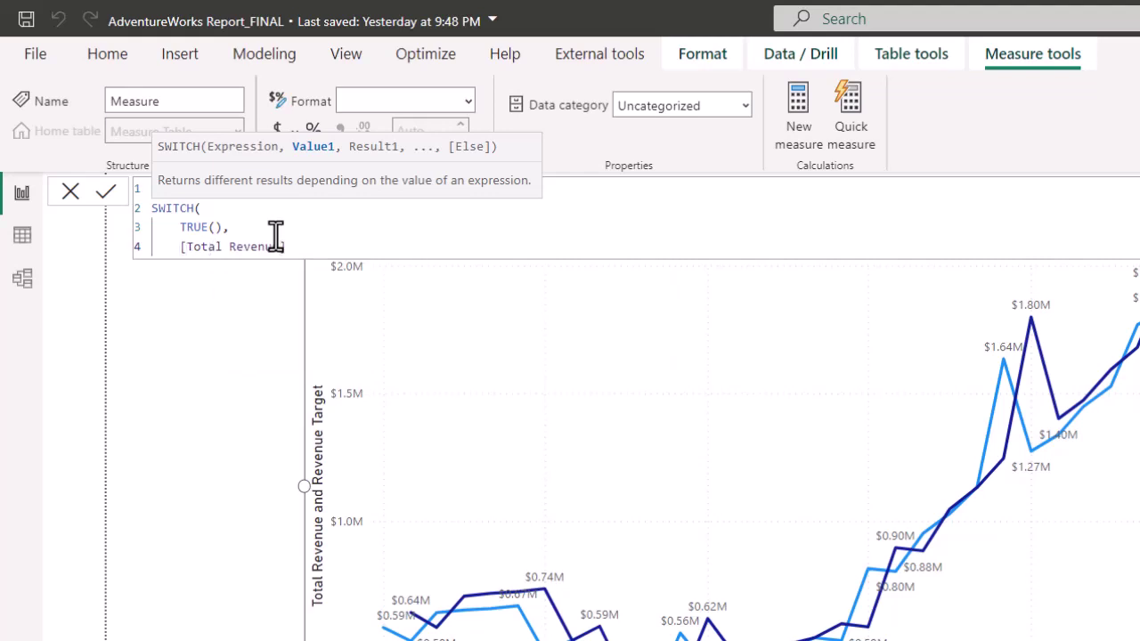
pyautogui.write('>= [')
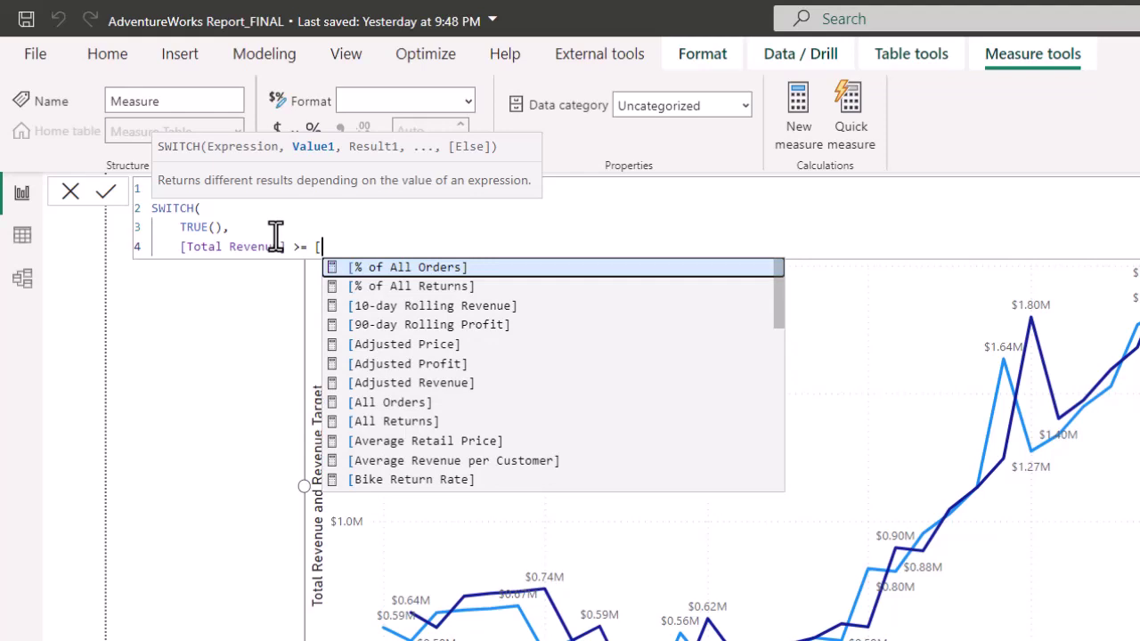
pyautogui.write('reve')
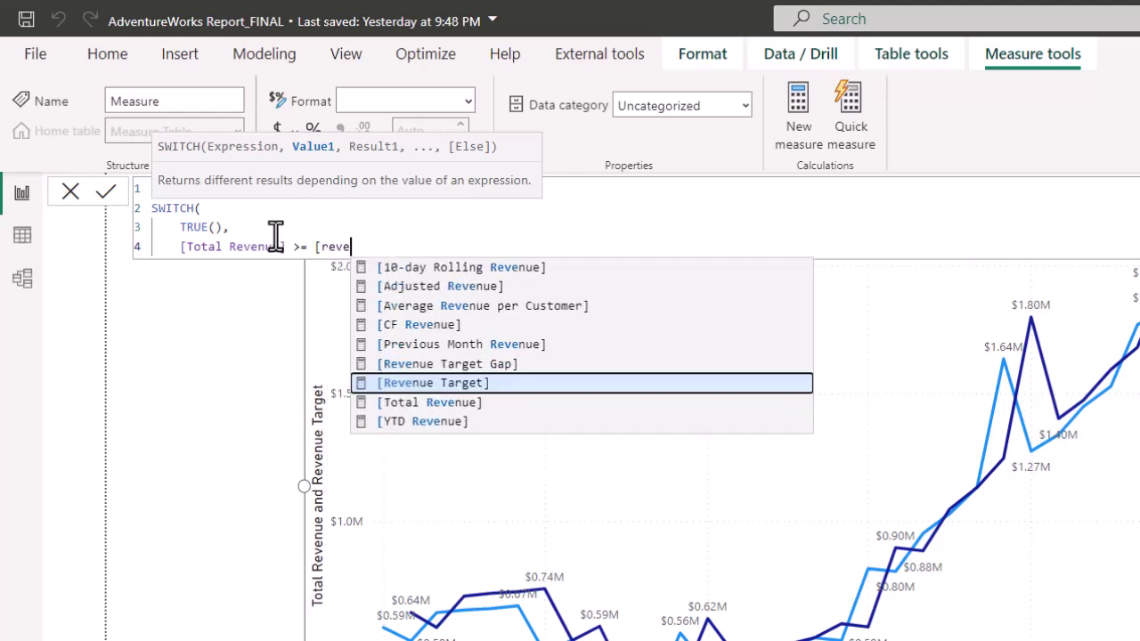
pyautogui.press('Tab')
pyautogui.write(',')
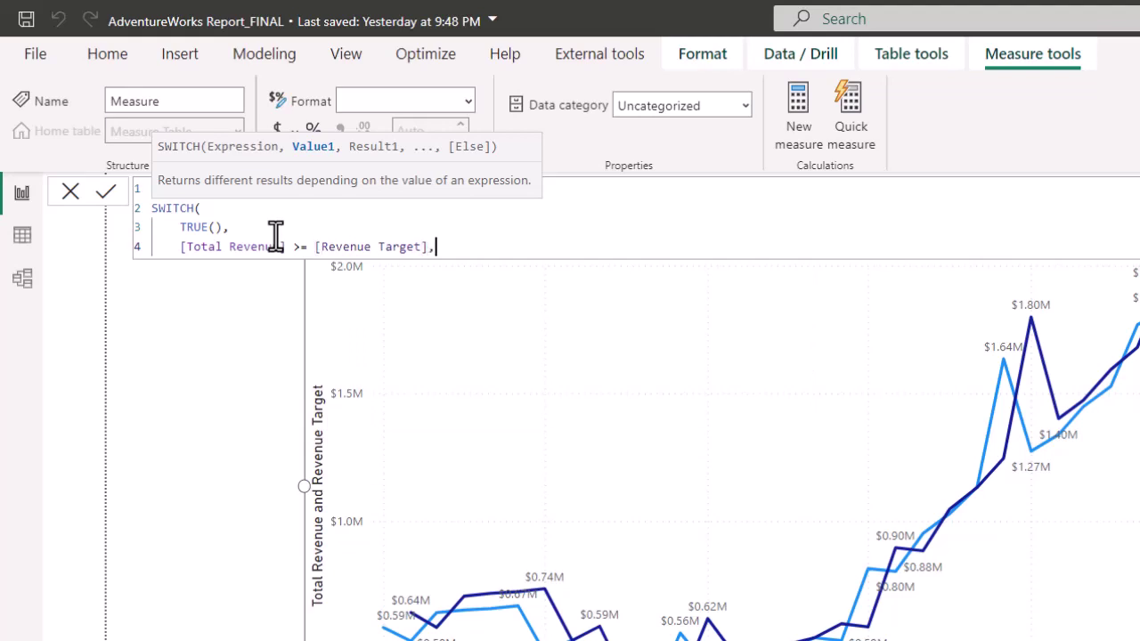
pyautogui.write(' "Green",')
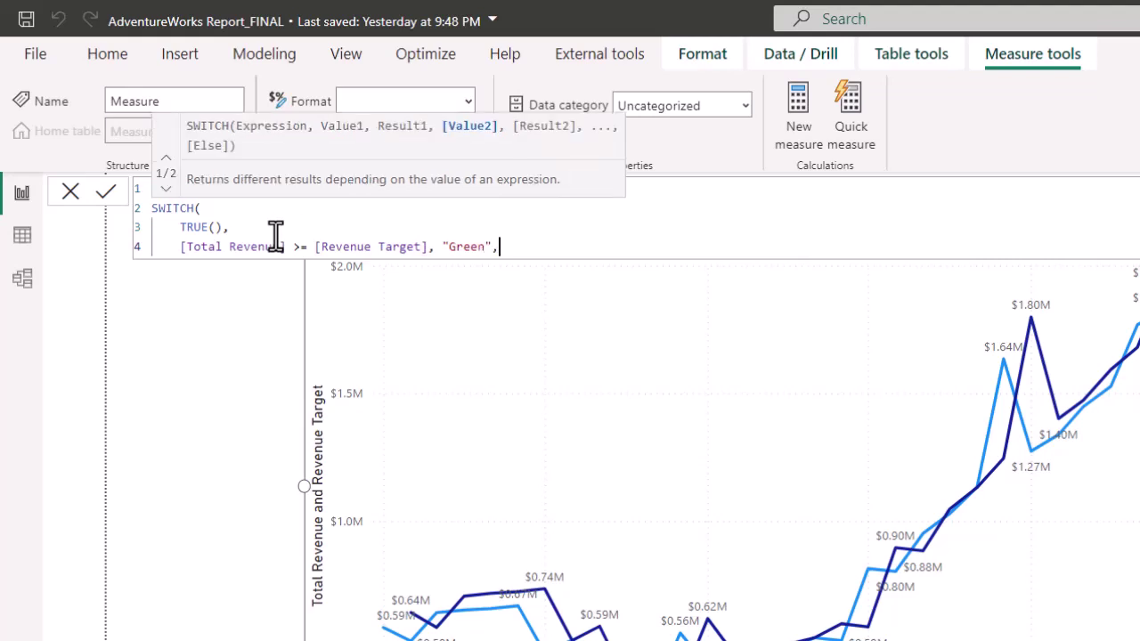
pyautogui.press('Return')
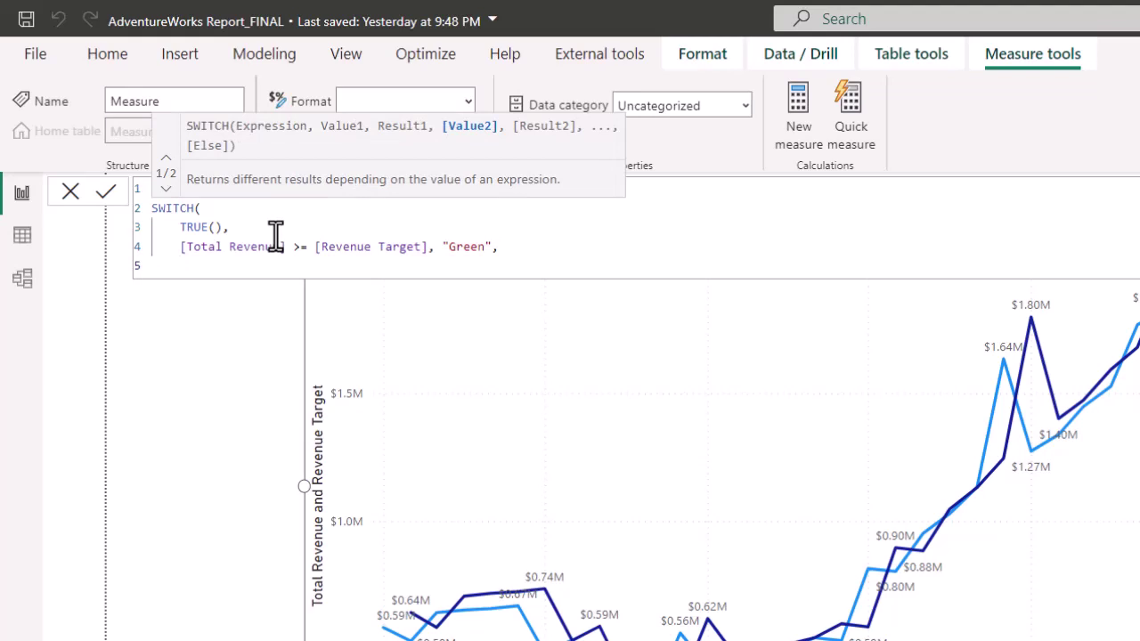
# Step: Add the SWITCH condition [Total Revenue] < [Revenue Target] with the result "Red" and close the function on its own line
pyautogui.write('[')
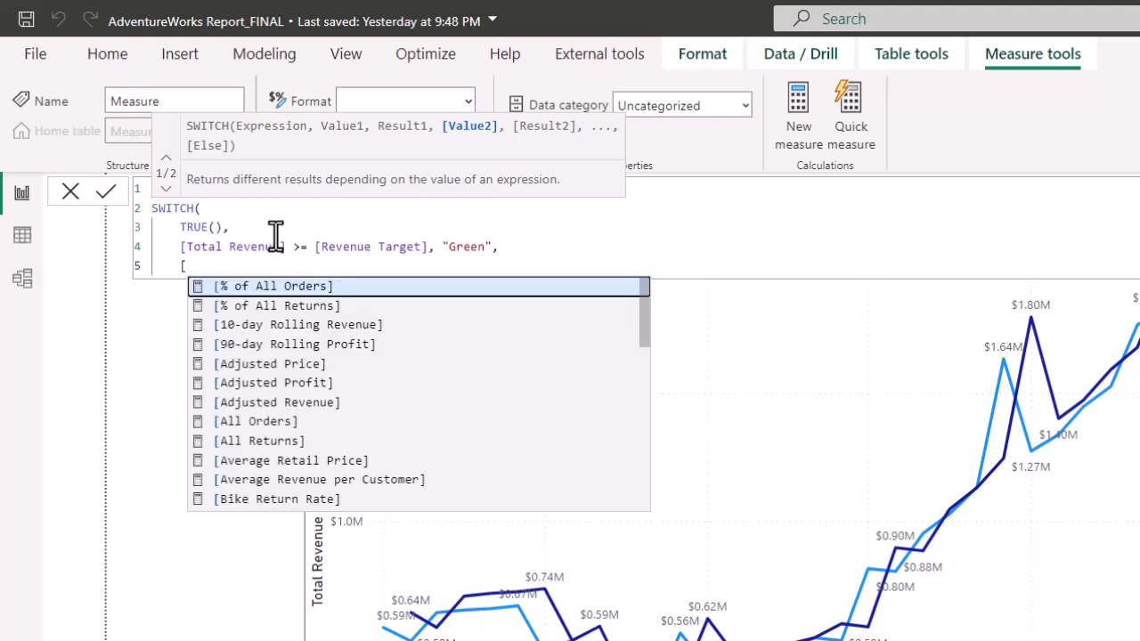
pyautogui.write('tot')
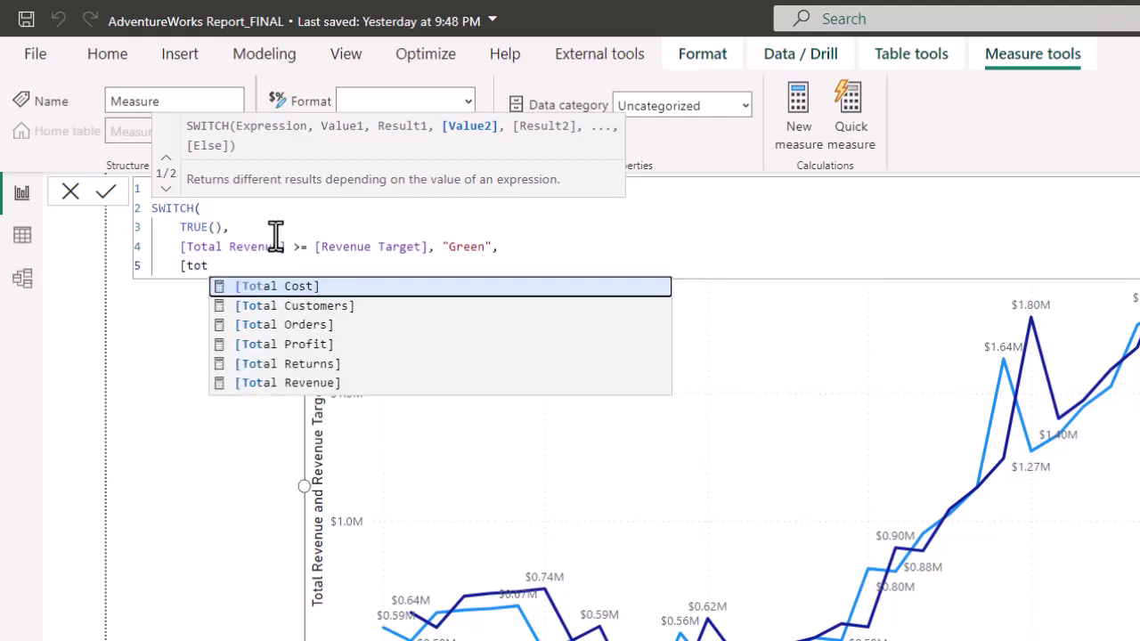
pyautogui.press('Down')
pyautogui.press('Down')
pyautogui.press('Down')
pyautogui.press('Down')
pyautogui.press('Down')
pyautogui.press('Tab')
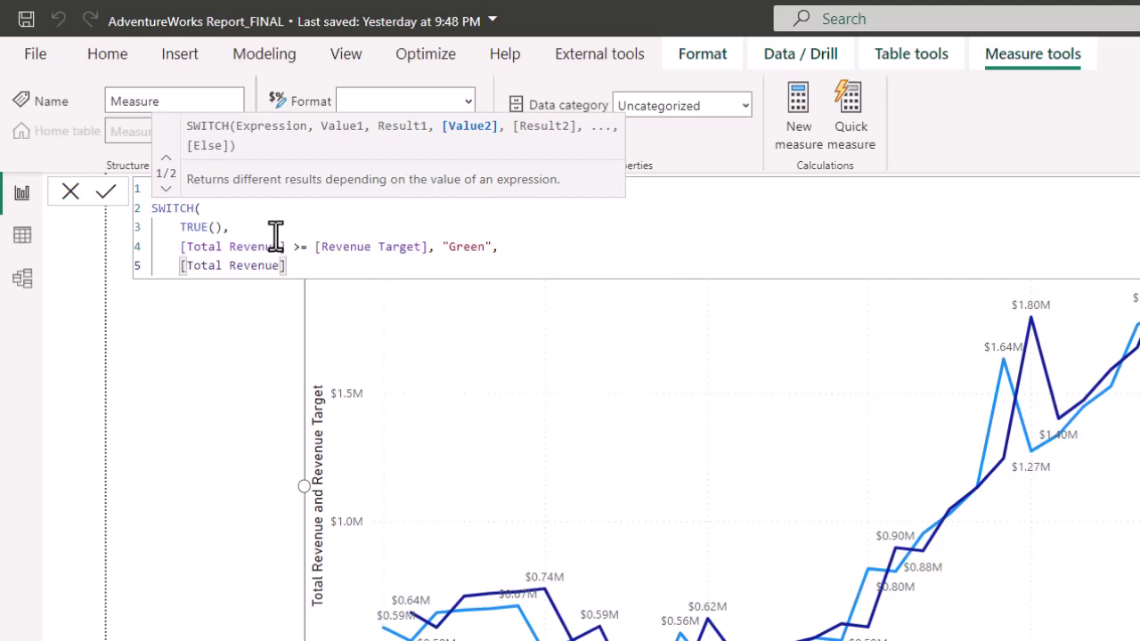
pyautogui.write('< [')
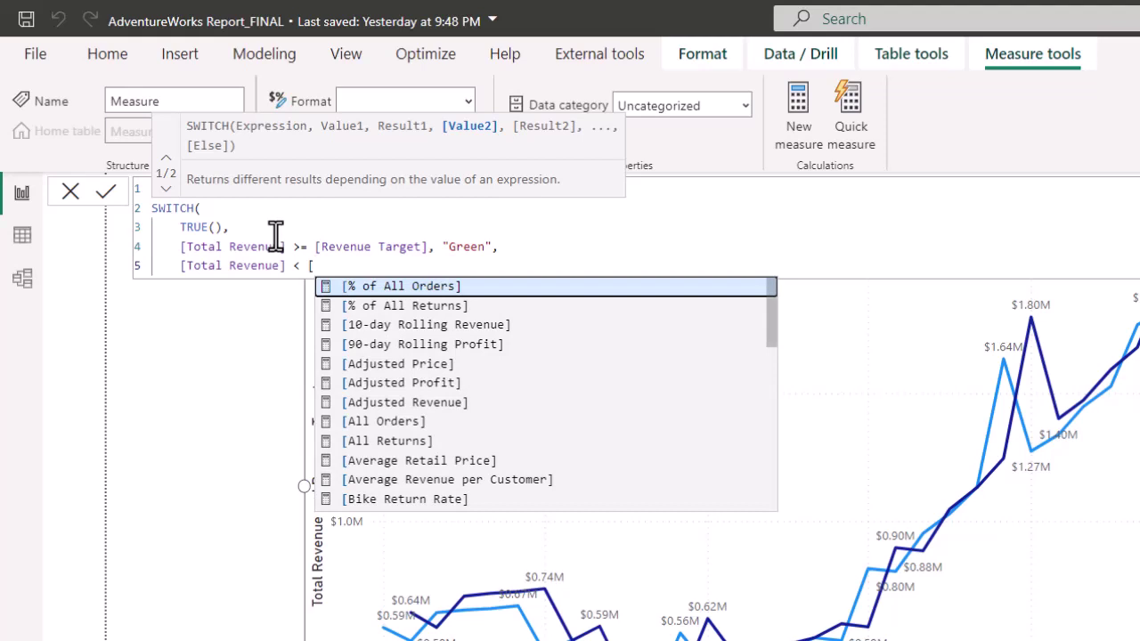
pyautogui.write('rev')
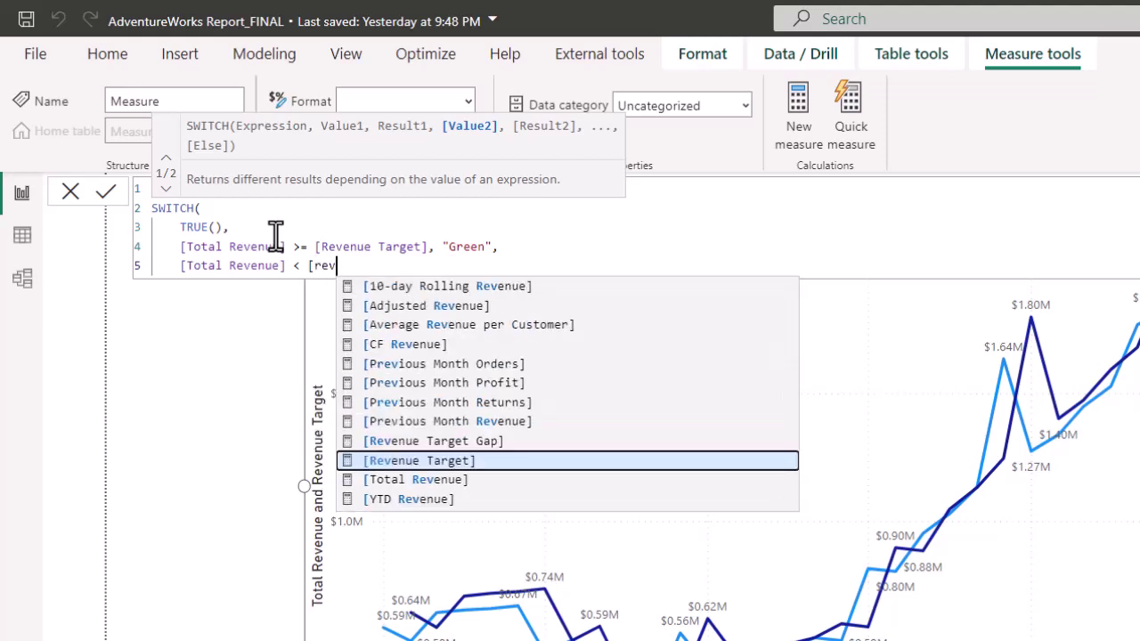
pyautogui.press('Tab')
pyautogui.write(',')
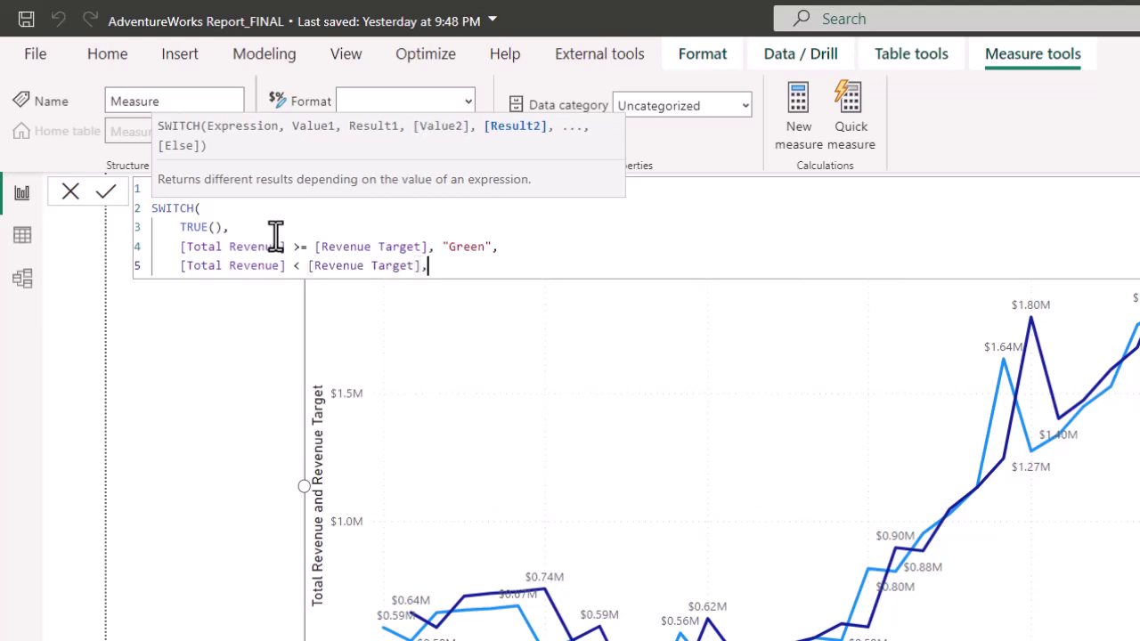
pyautogui.write(' "Red"')
pyautogui.press('Return')
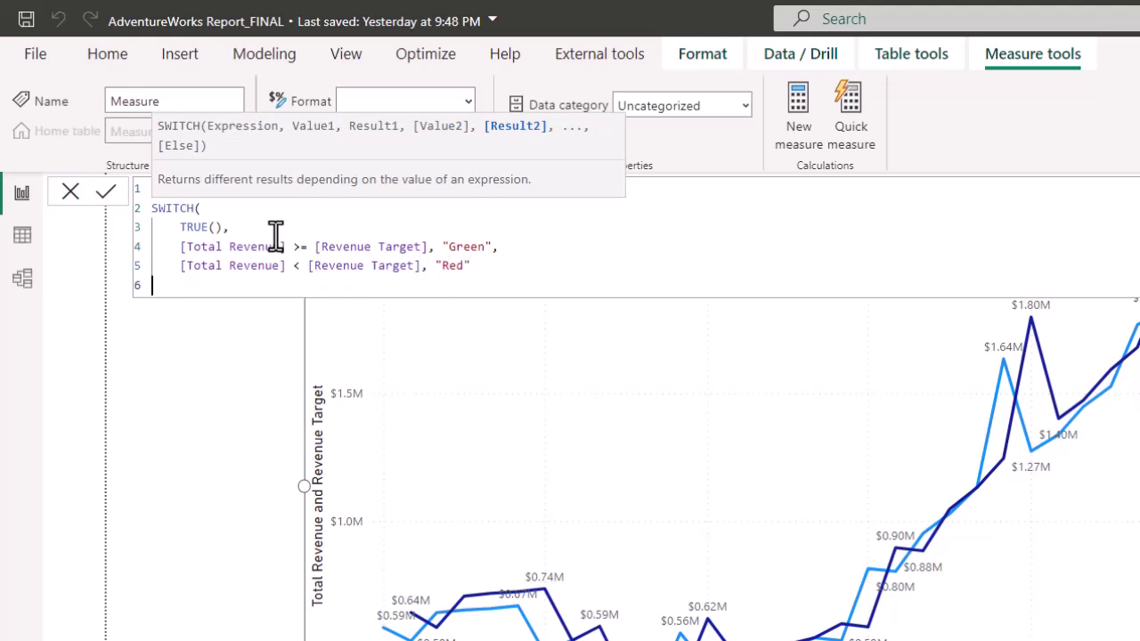
pyautogui.write(')')
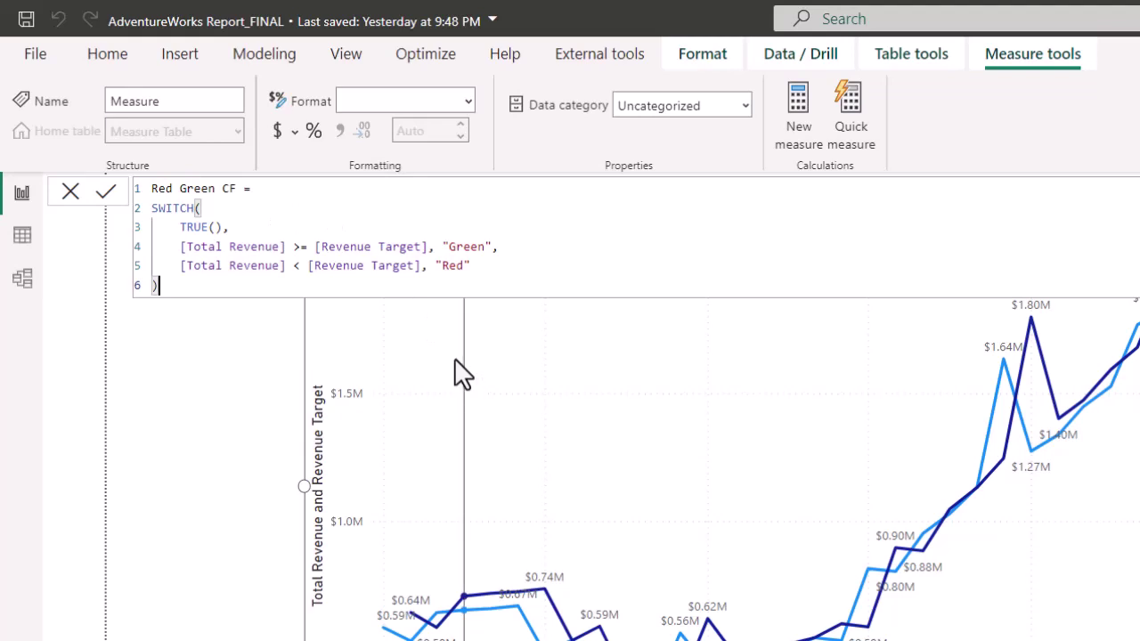
pyautogui.moveTo(454, 359)
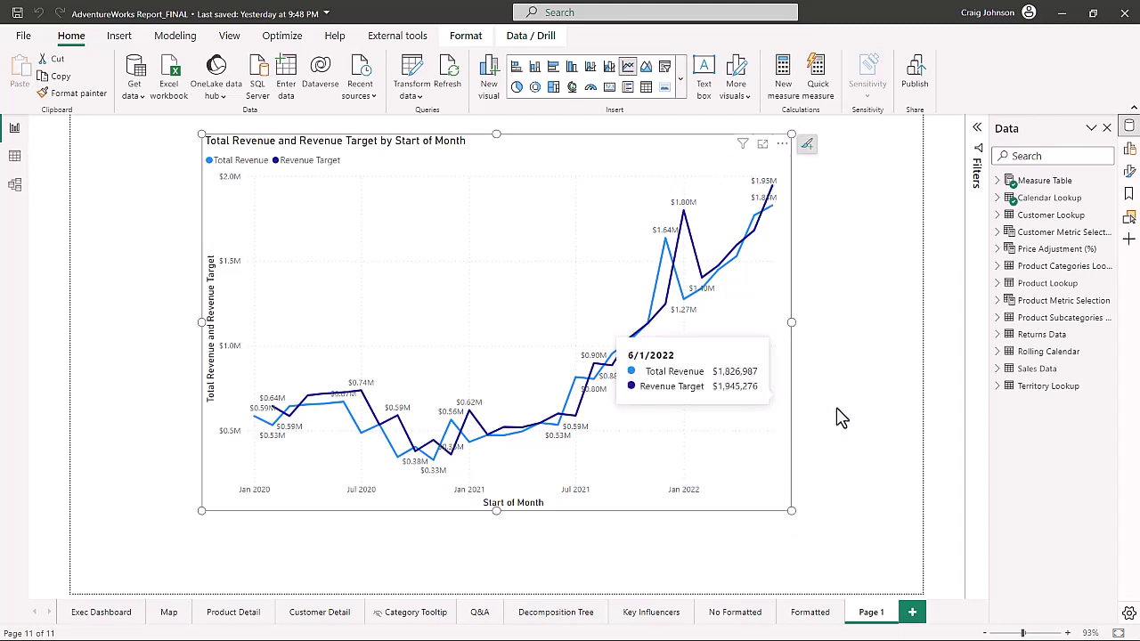
# Step: In the line chart's data label formatting, lower the Revenue Target series' label density to 33%
pyautogui.click(1129, 175)
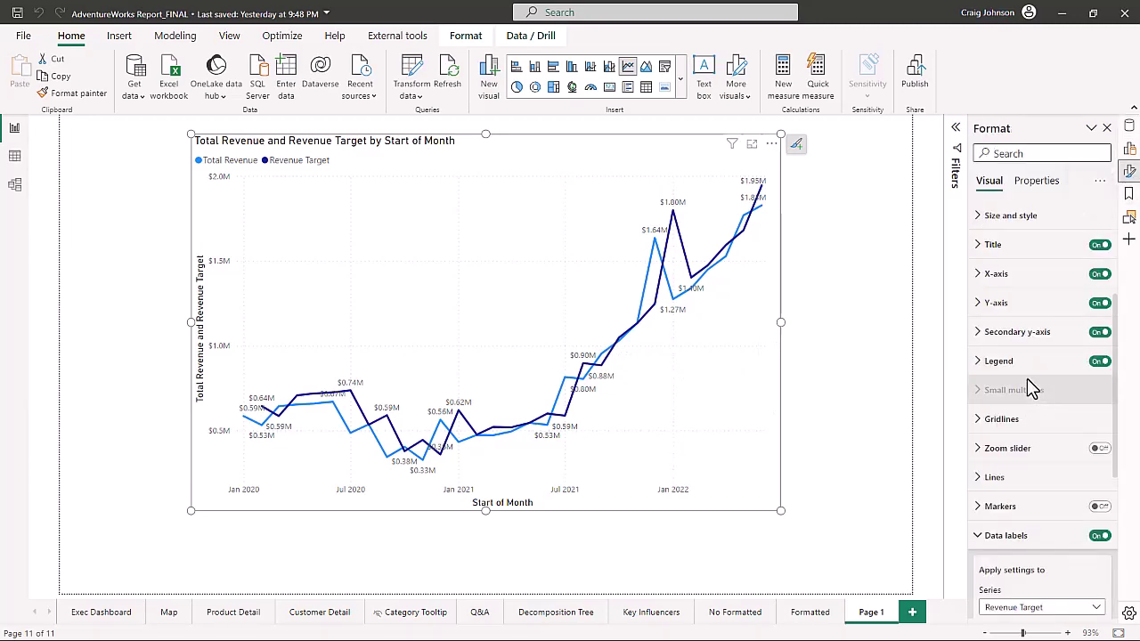
pyautogui.scroll(-3, 1029, 389)
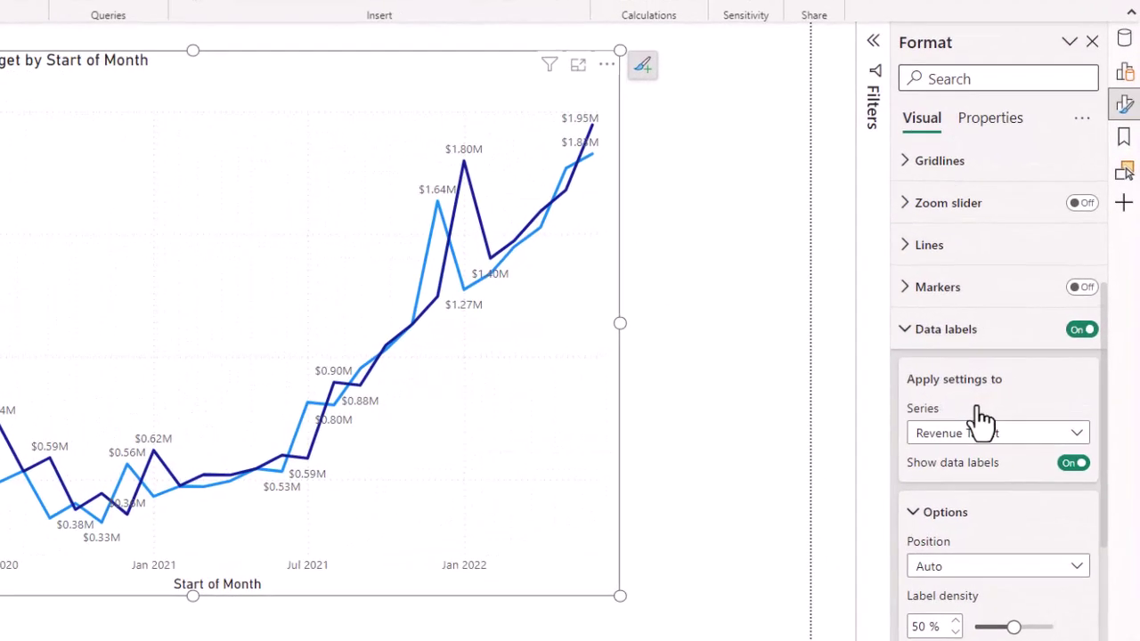
pyautogui.scroll(-1, 1033, 385)
pyautogui.scroll(-3, 980, 418)
pyautogui.scroll(2, 980, 418)
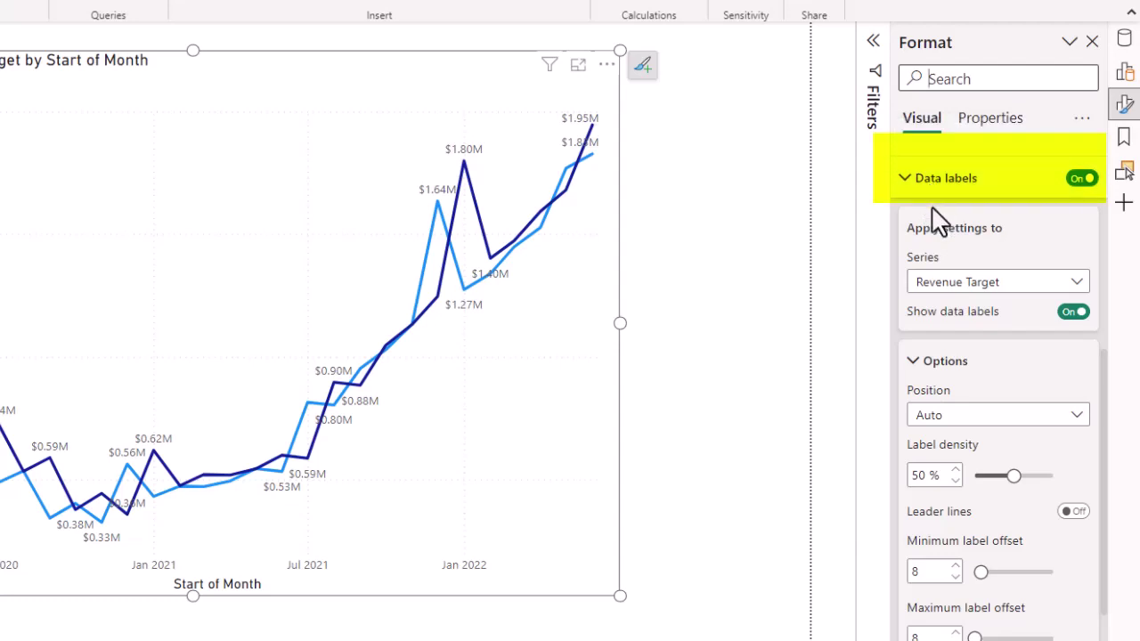
pyautogui.click(997, 285)
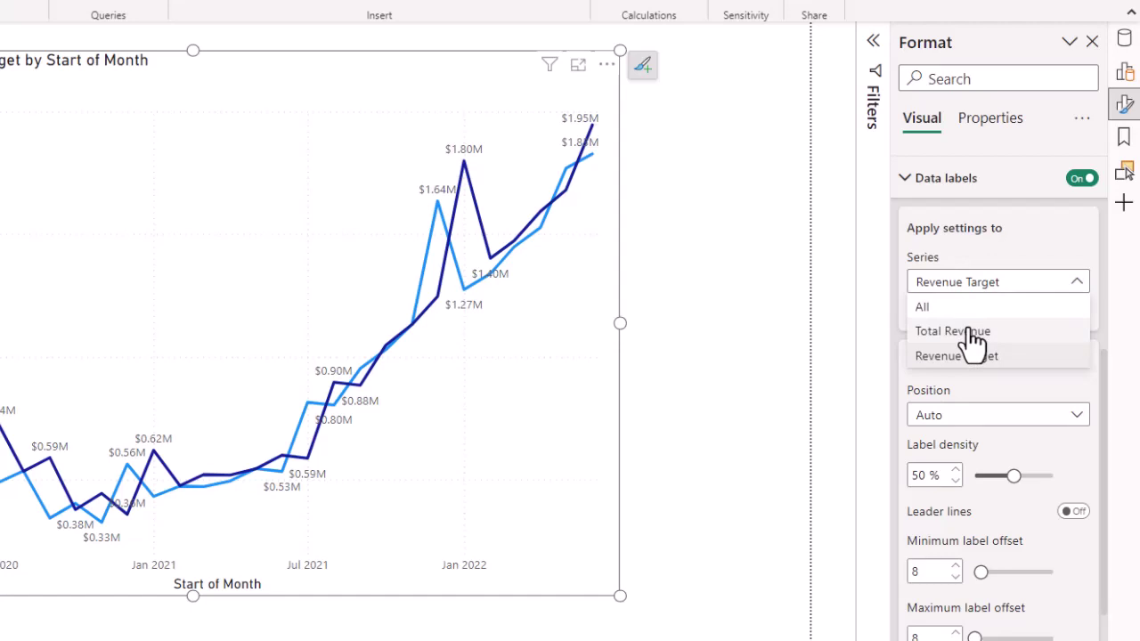
pyautogui.click(973, 332)
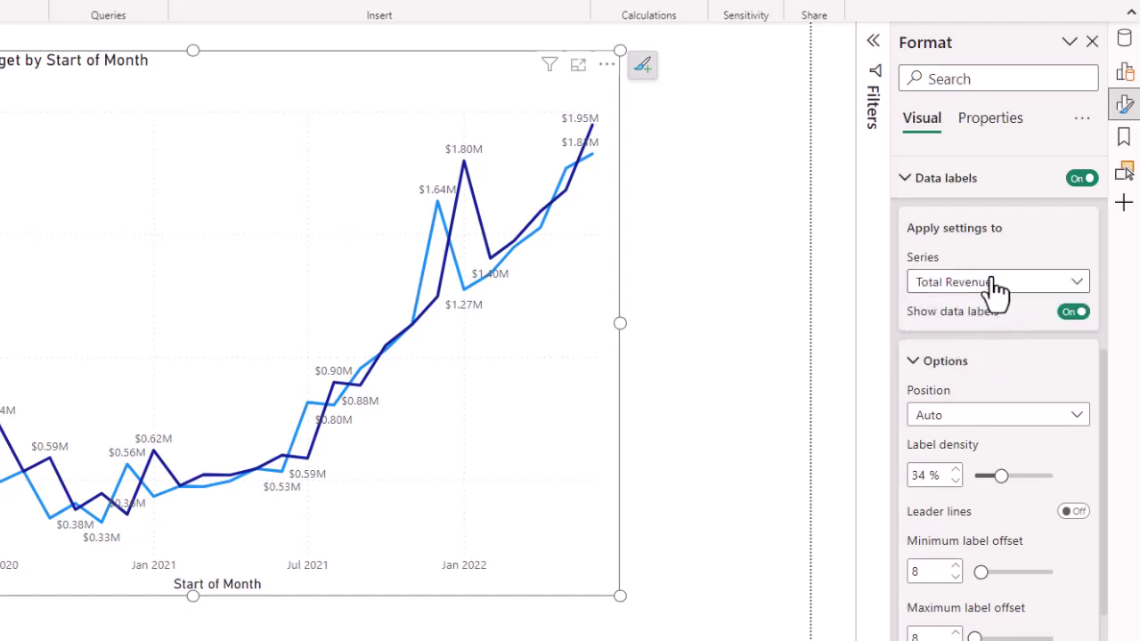
pyautogui.click(989, 283)
pyautogui.click(966, 358)
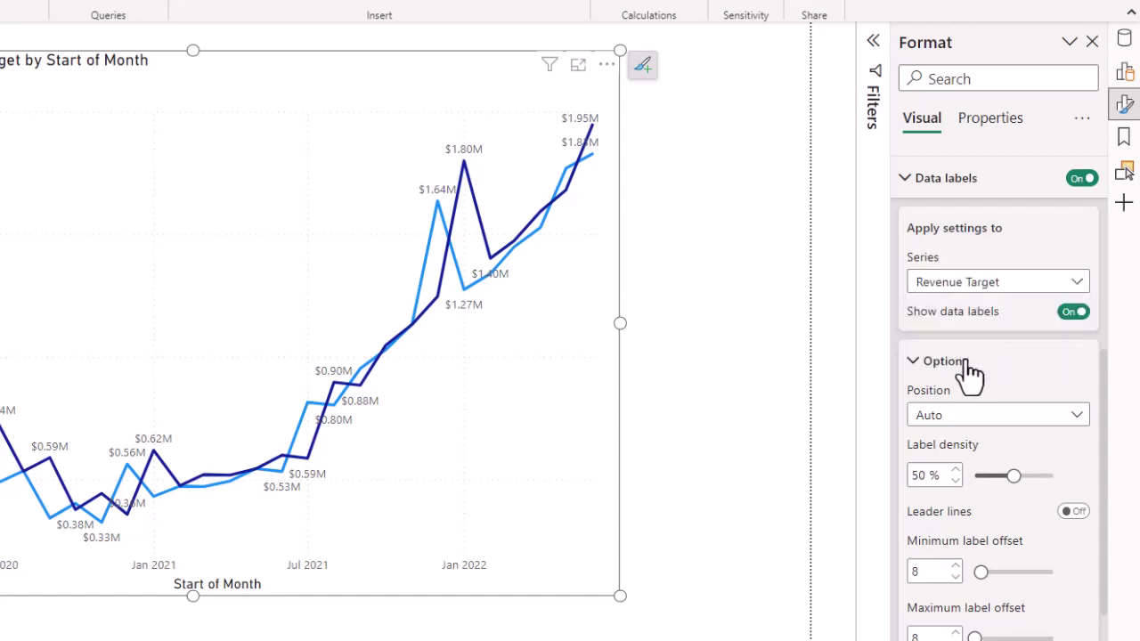
pyautogui.click(977, 284)
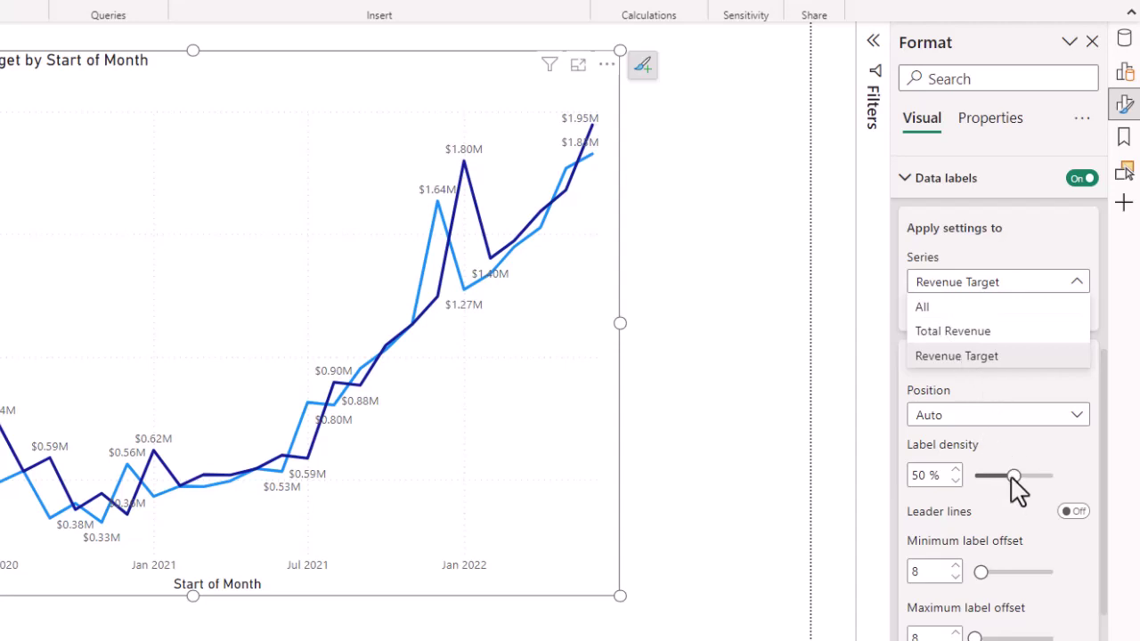
pyautogui.moveTo(1006, 476); pyautogui.dragTo(1001, 477)
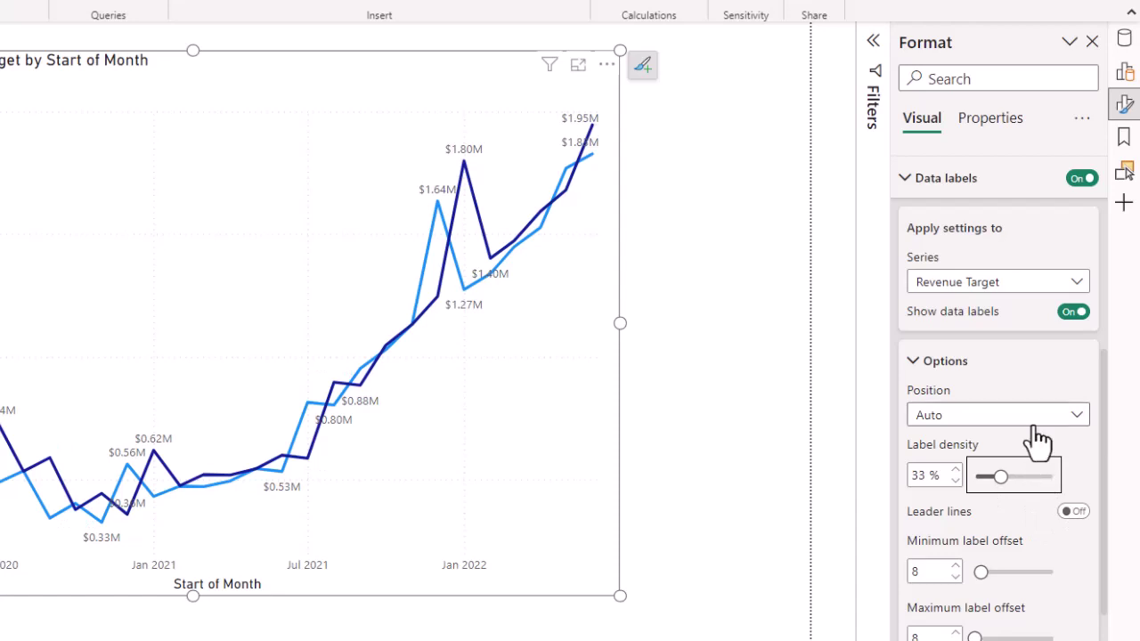
# Step: Set the Revenue Target series' data label values to font size 12 and display units of Thousands
pyautogui.click(1011, 361)
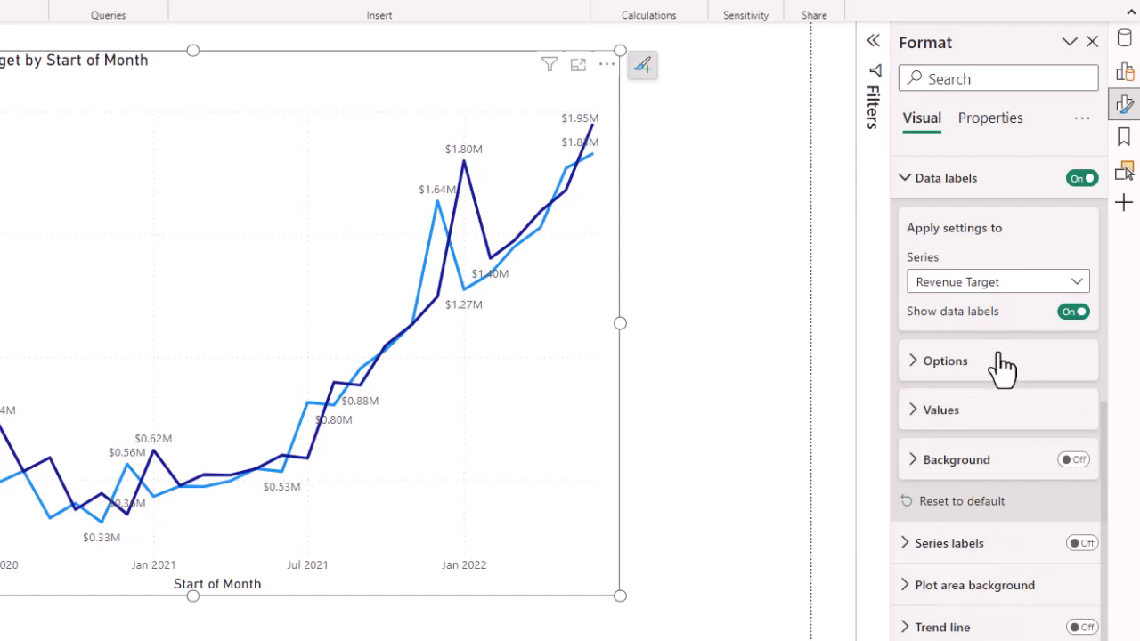
pyautogui.click(914, 415)
pyautogui.scroll(-2, 970, 428)
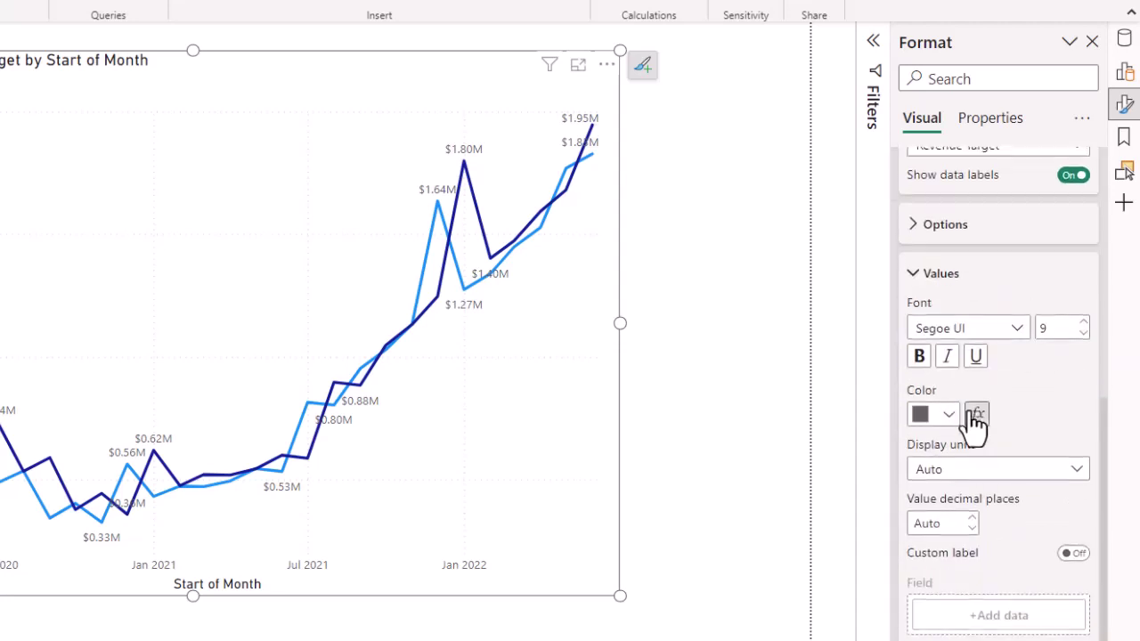
pyautogui.click(1084, 308)
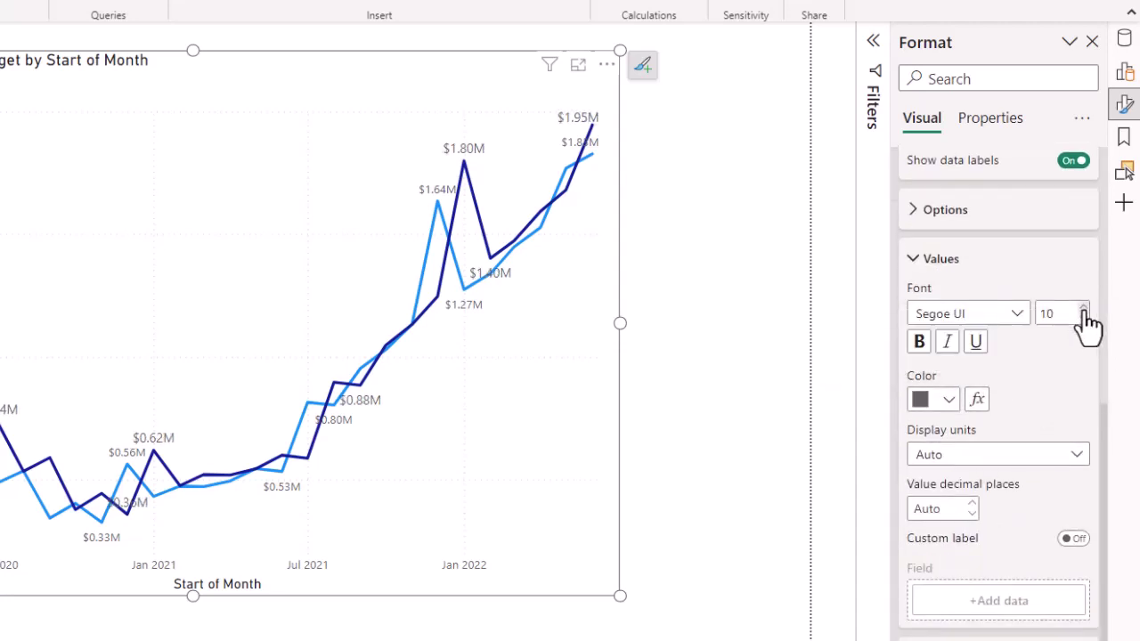
pyautogui.click(1083, 308)
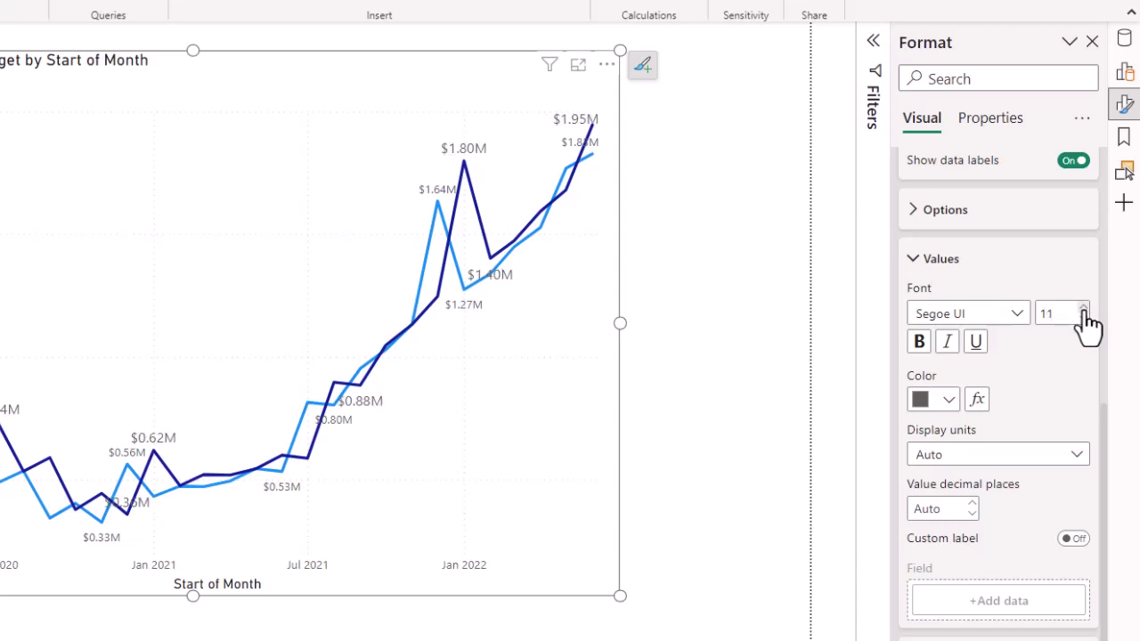
pyautogui.click(1084, 308)
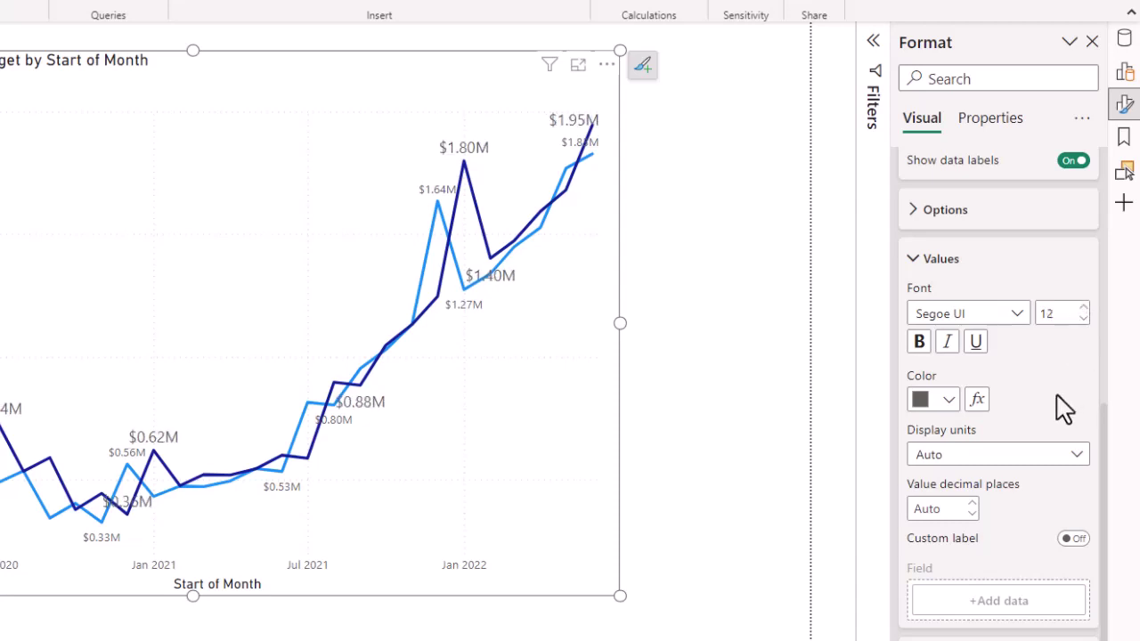
pyautogui.click(996, 461)
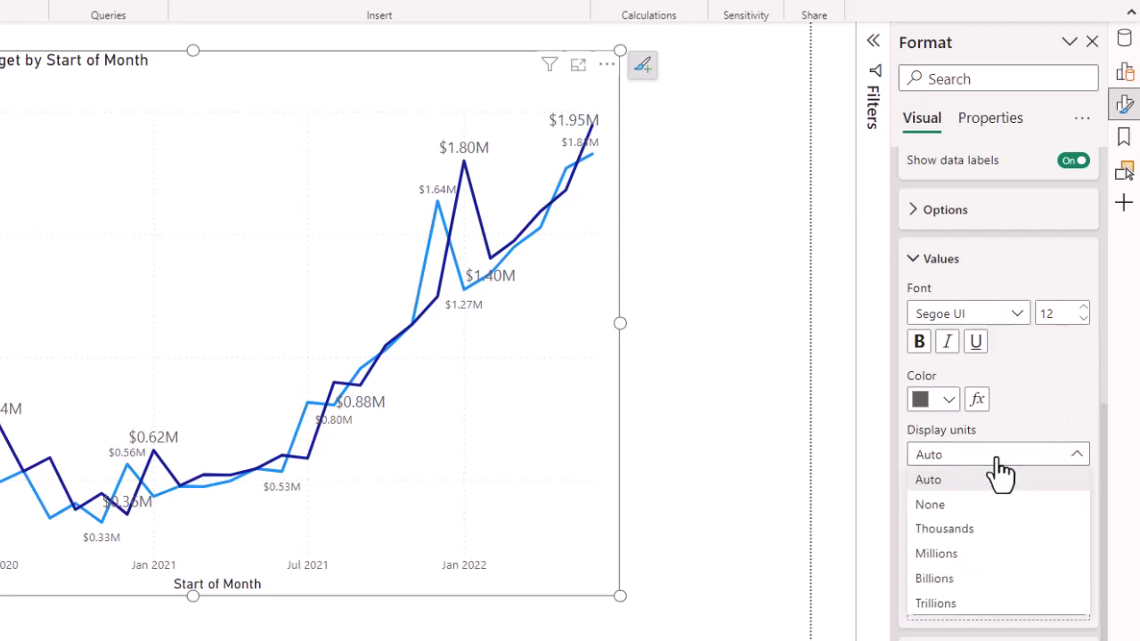
pyautogui.click(949, 532)
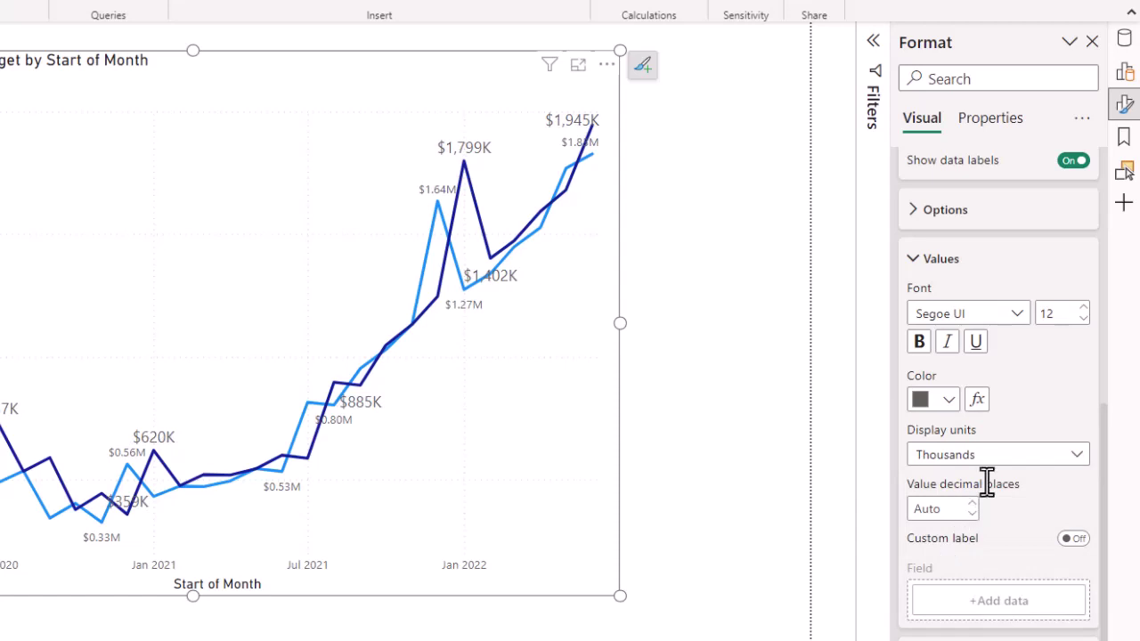
# Step: Apply data label font size 12 and display units of Thousands to all series of the line chart
pyautogui.scroll(3, 988, 481)
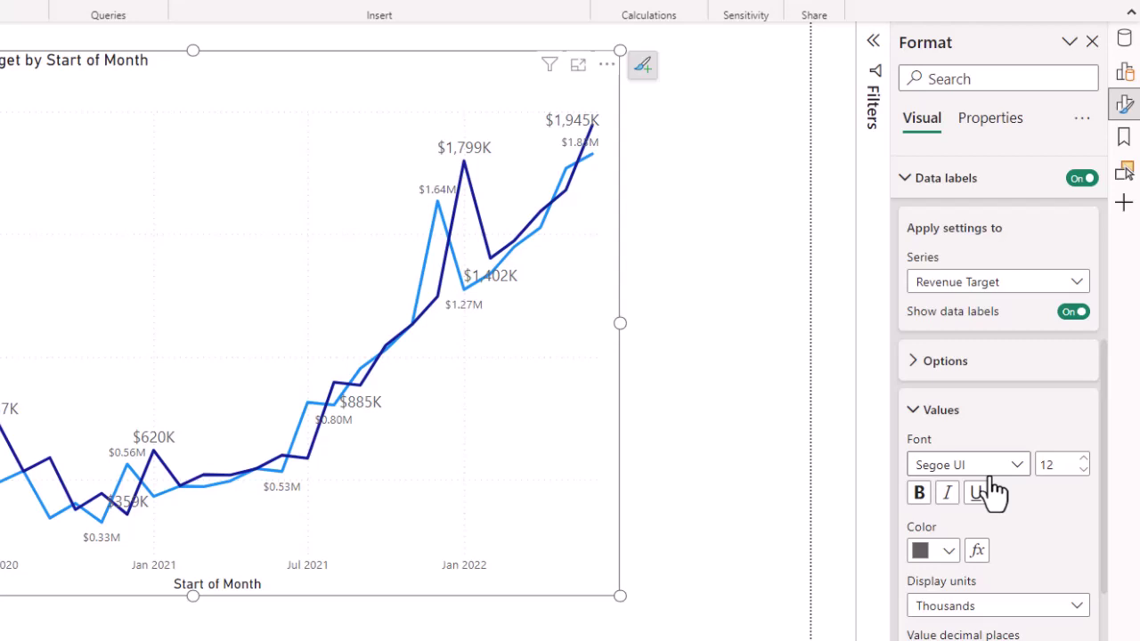
pyautogui.click(1018, 282)
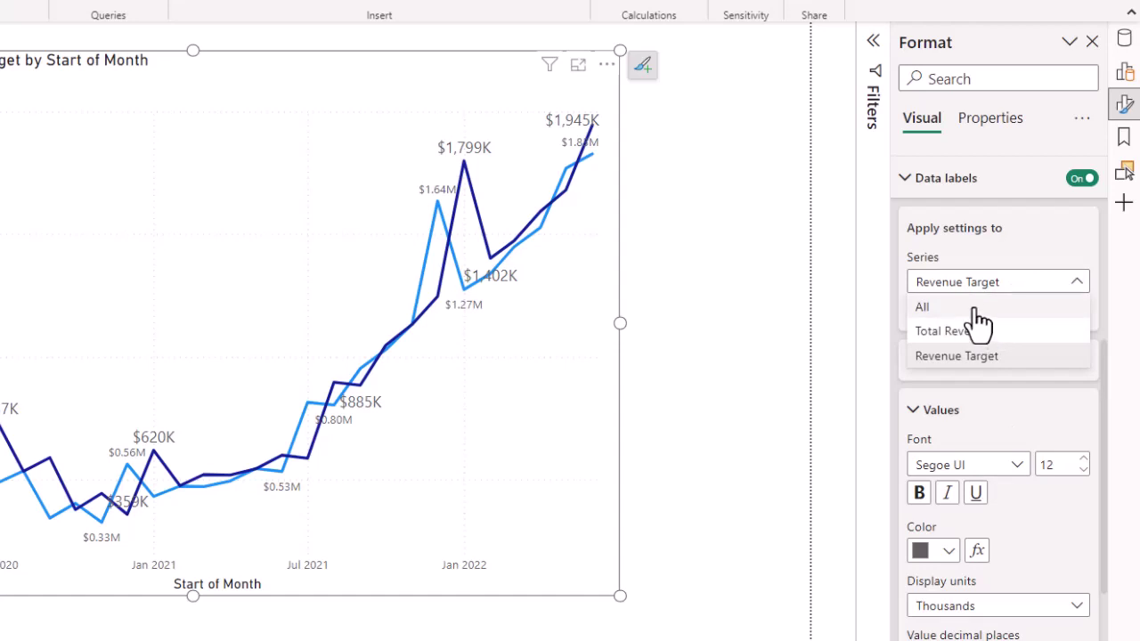
pyautogui.click(977, 312)
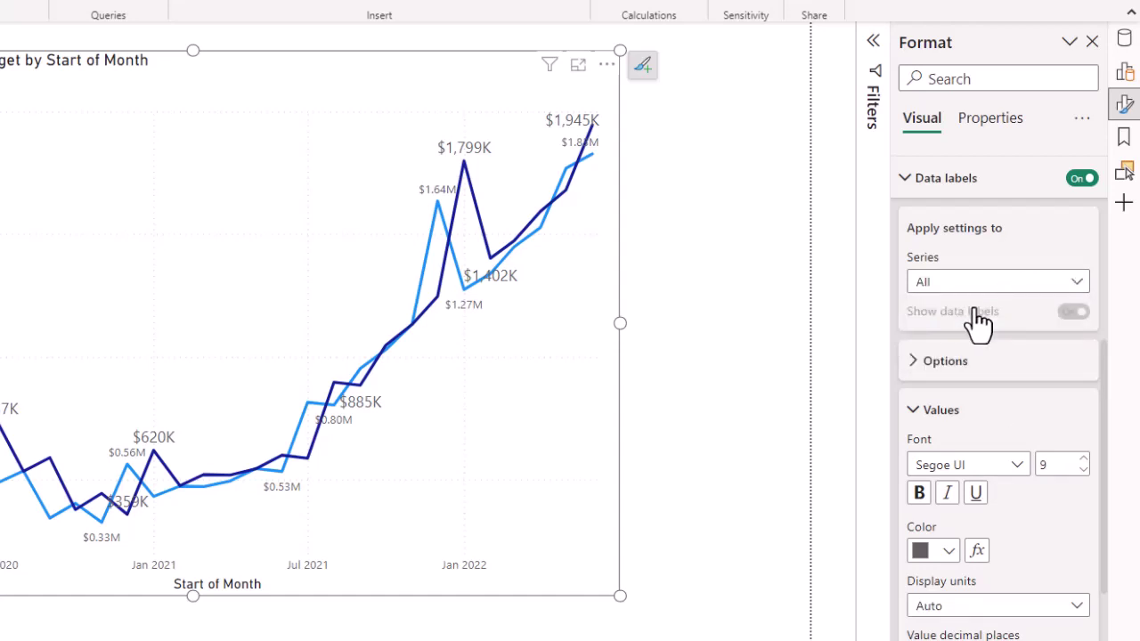
pyautogui.click(1082, 460)
pyautogui.click(1082, 460)
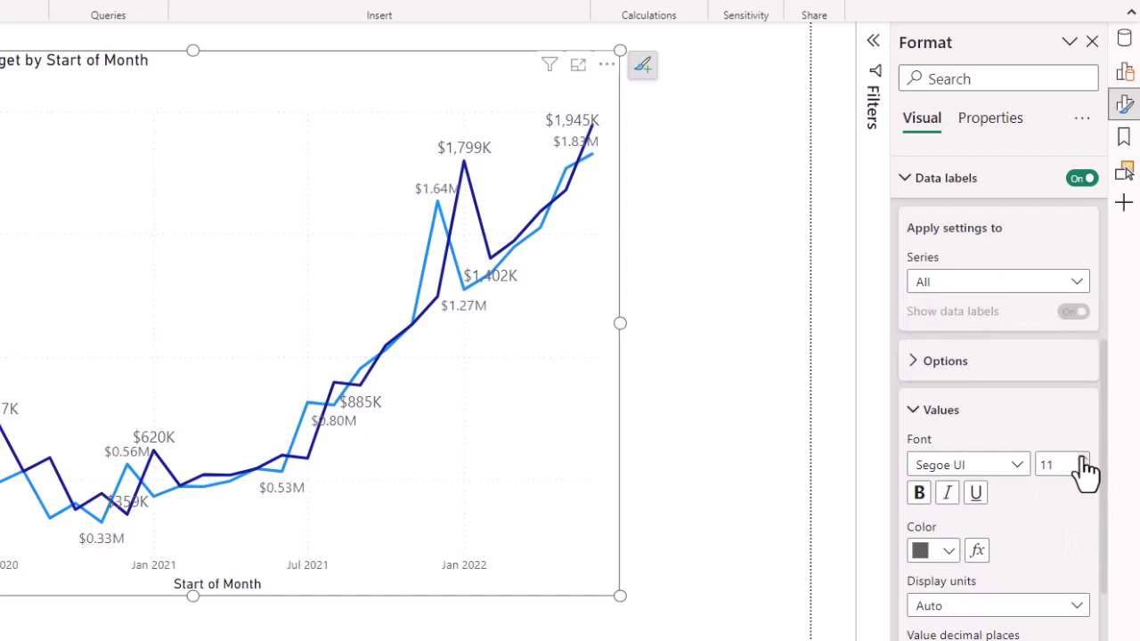
pyautogui.click(1082, 459)
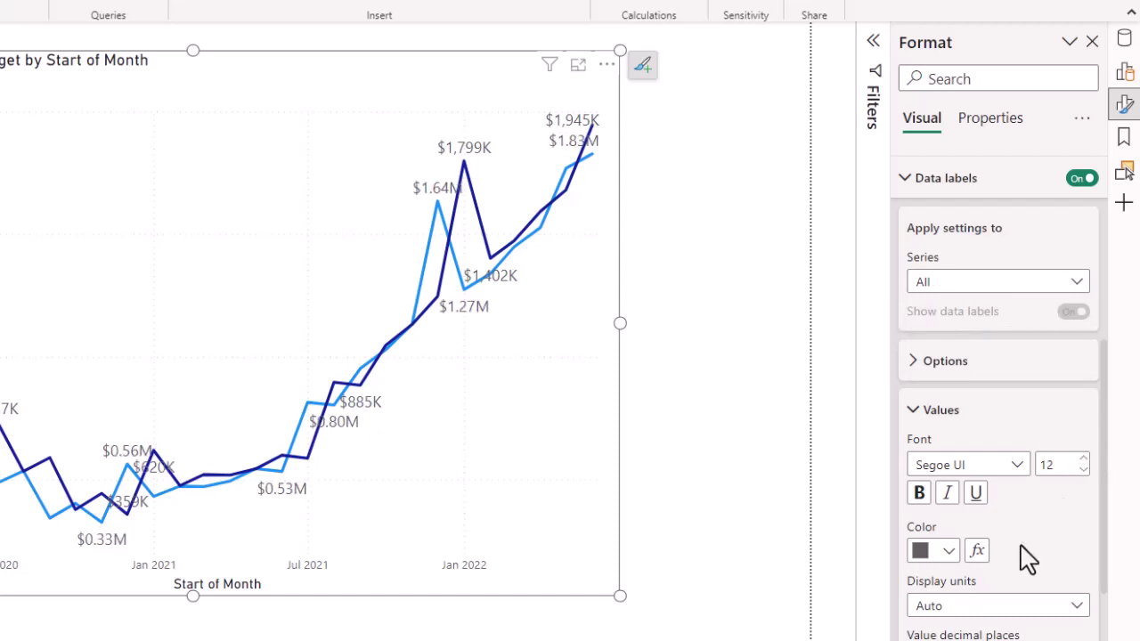
pyautogui.click(988, 609)
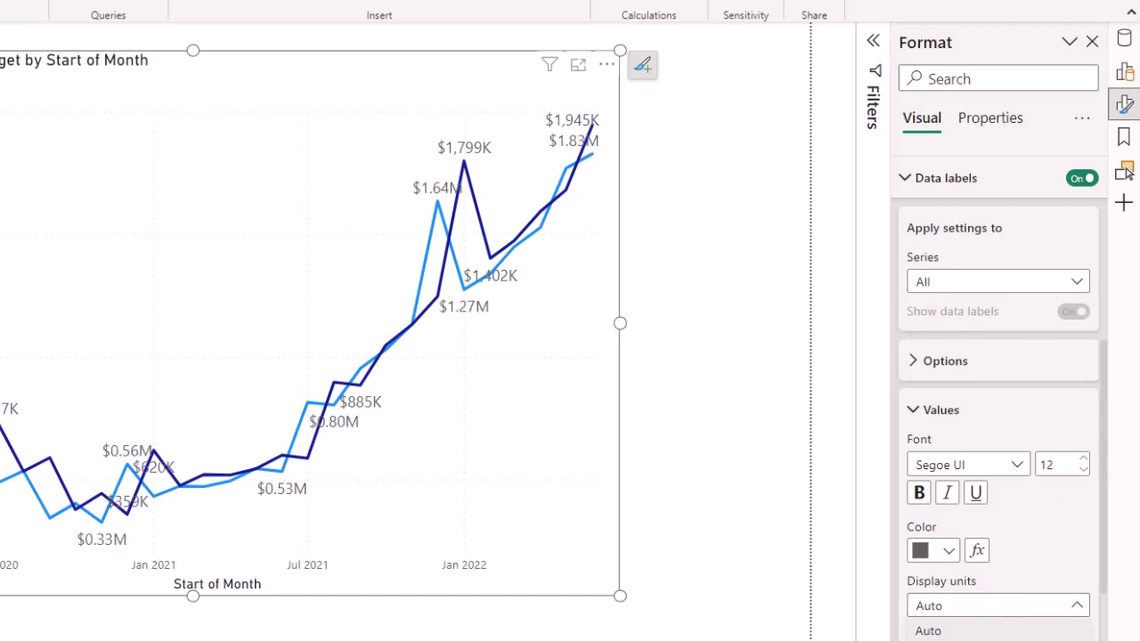
pyautogui.click(957, 640)
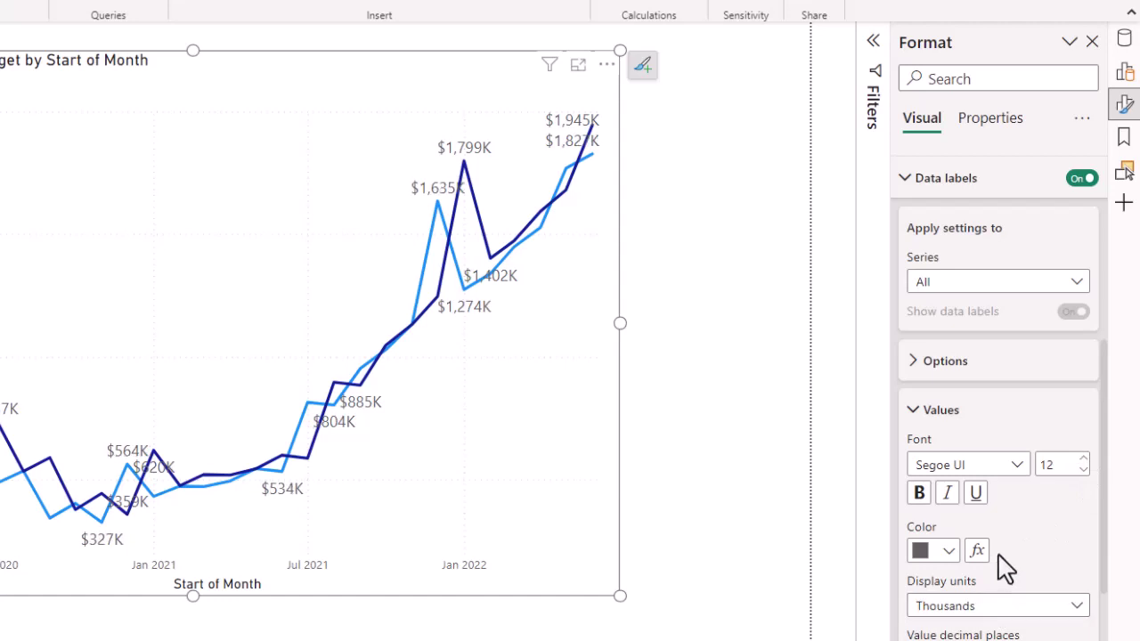
# Step: Open conditional formatting for the Total Revenue series' data label color and set its format style to Field value
pyautogui.scroll(-2, 1004, 567)
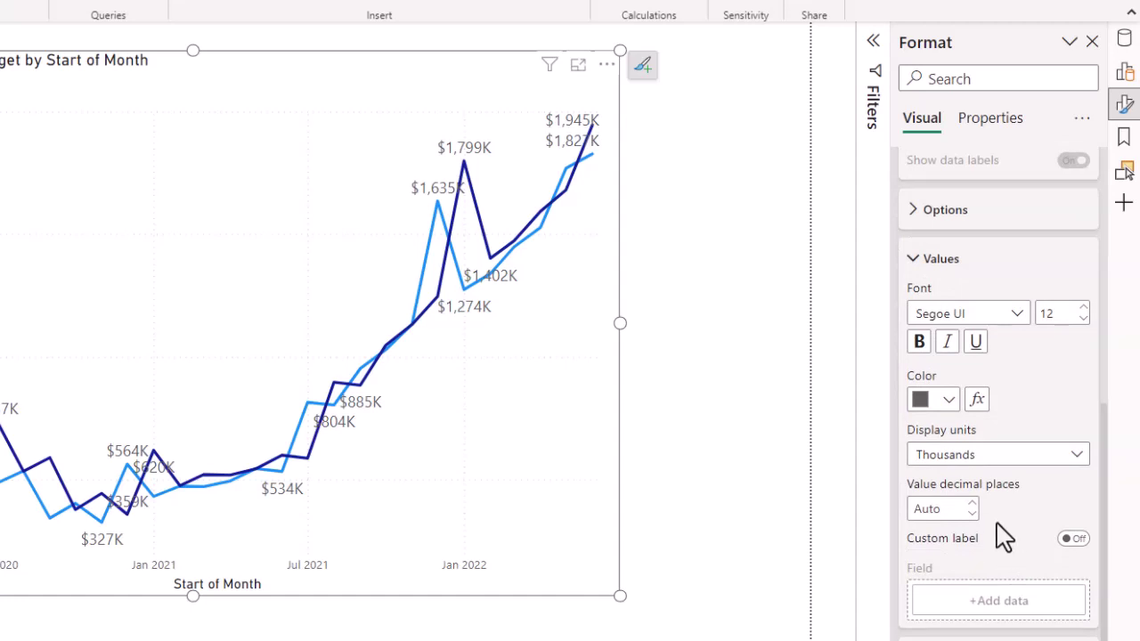
pyautogui.scroll(2, 1005, 534)
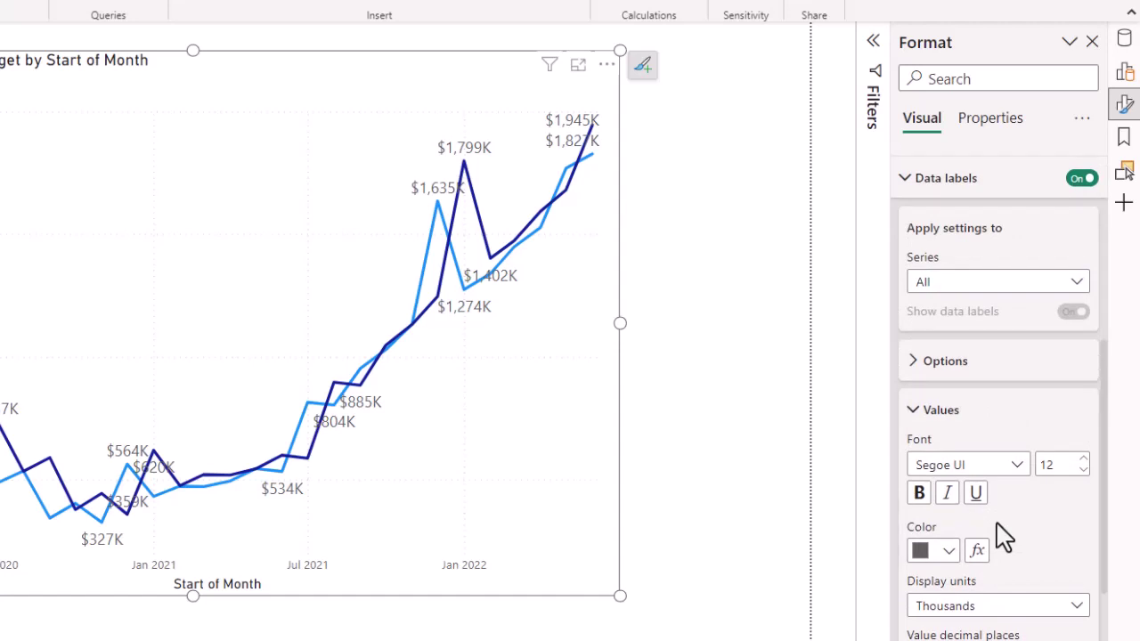
pyautogui.click(1076, 283)
pyautogui.click(964, 334)
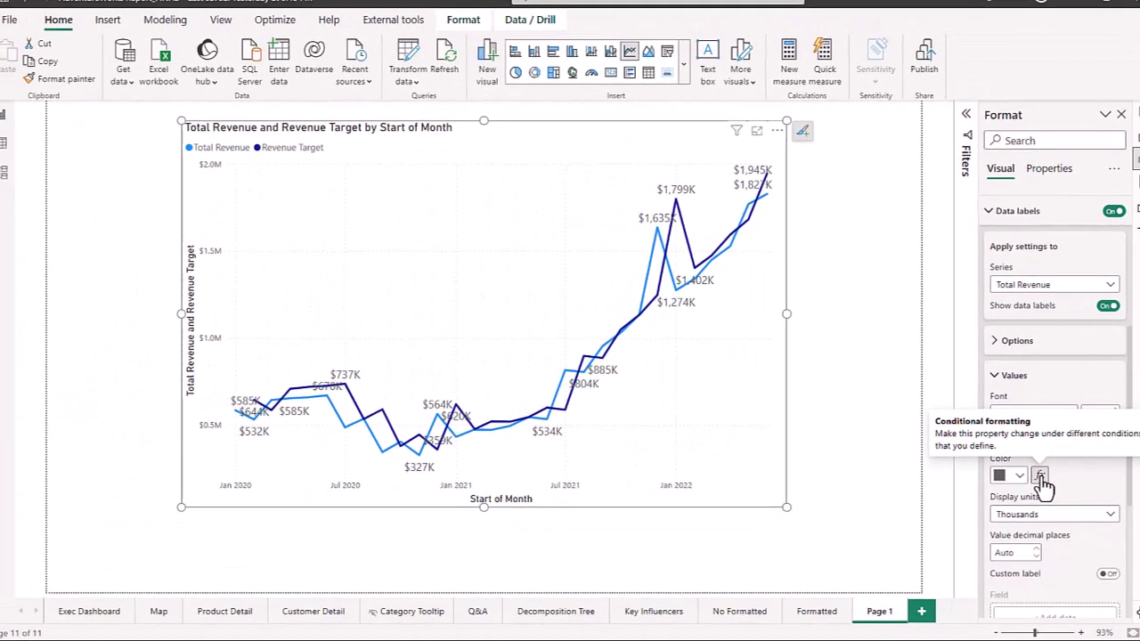
pyautogui.click(1040, 477)
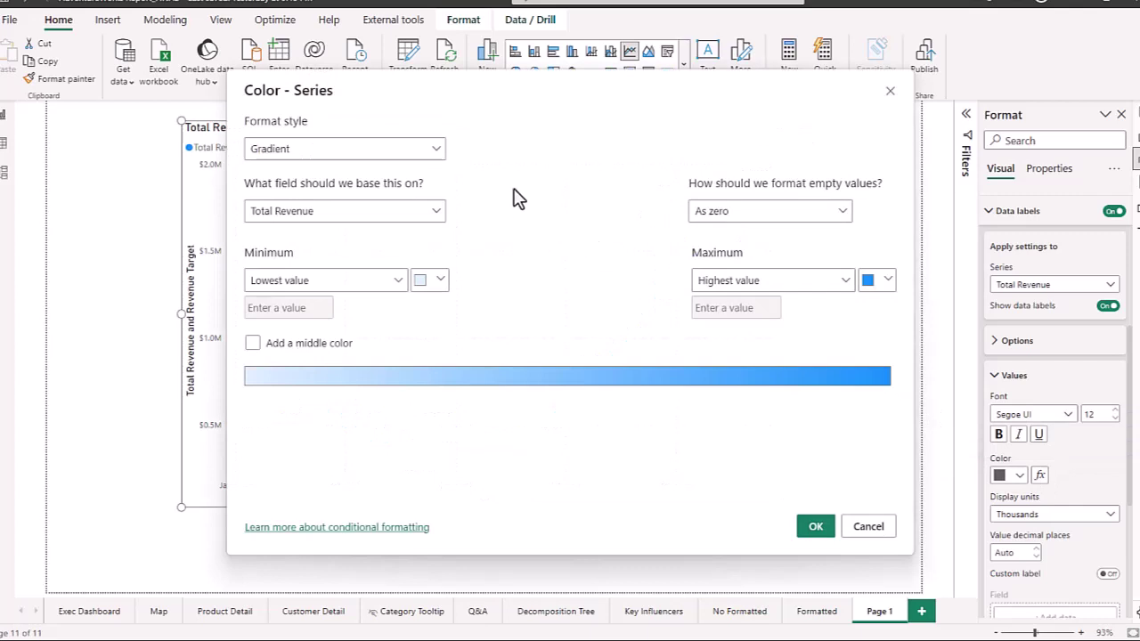
pyautogui.click(393, 158)
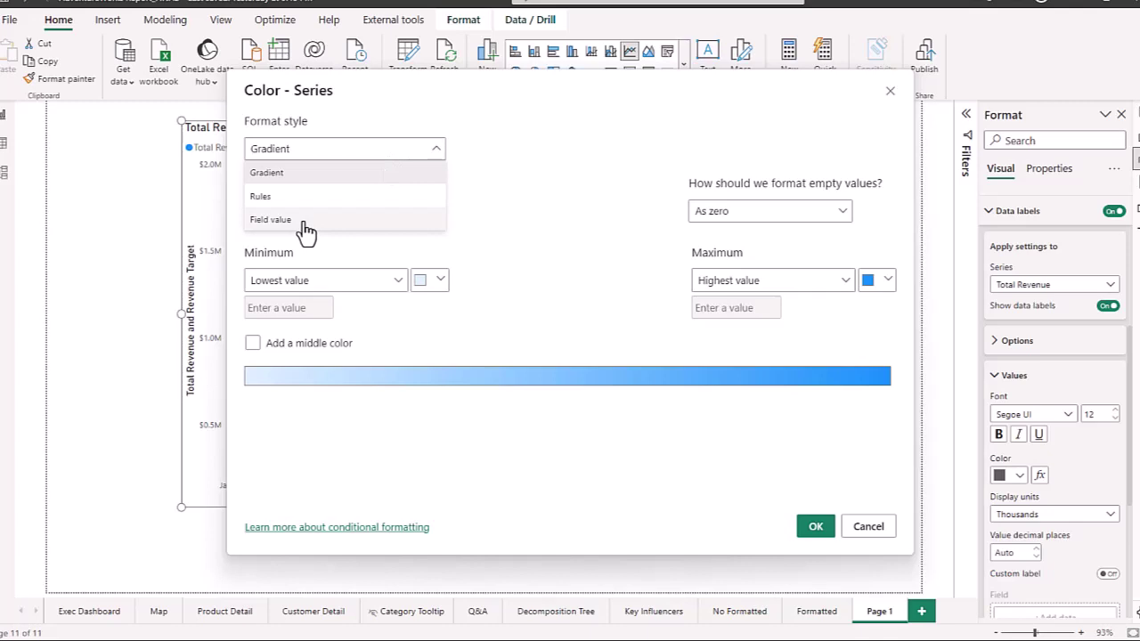
pyautogui.click(272, 220)
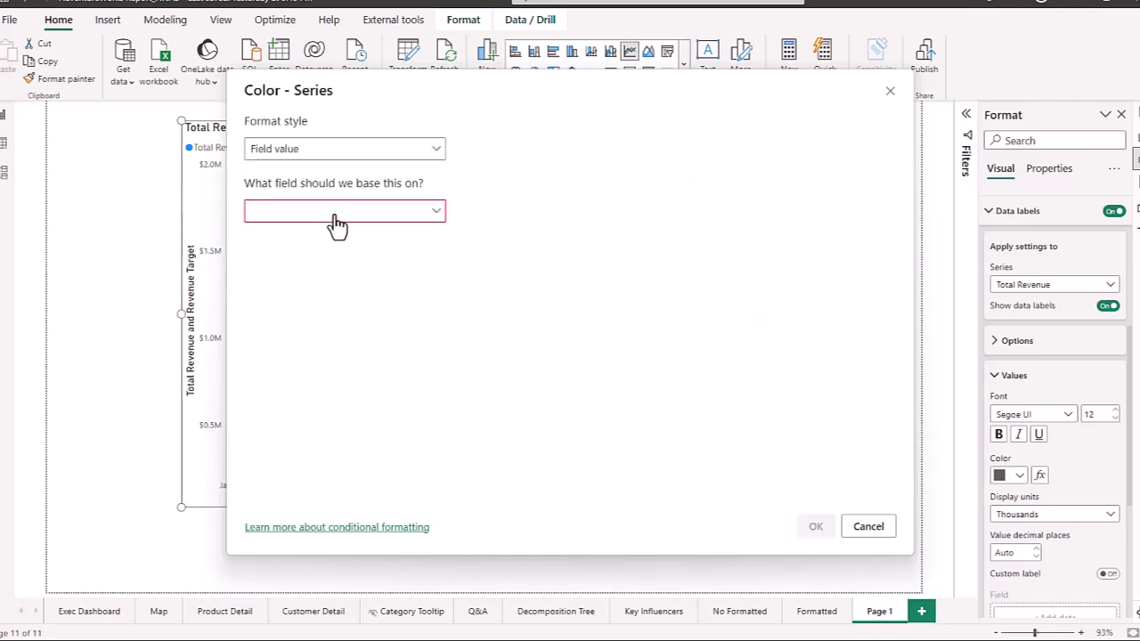
# Step: Base the label color on the Red Green CF measure from the Measure Table and apply the conditional formatting
pyautogui.click(333, 222)
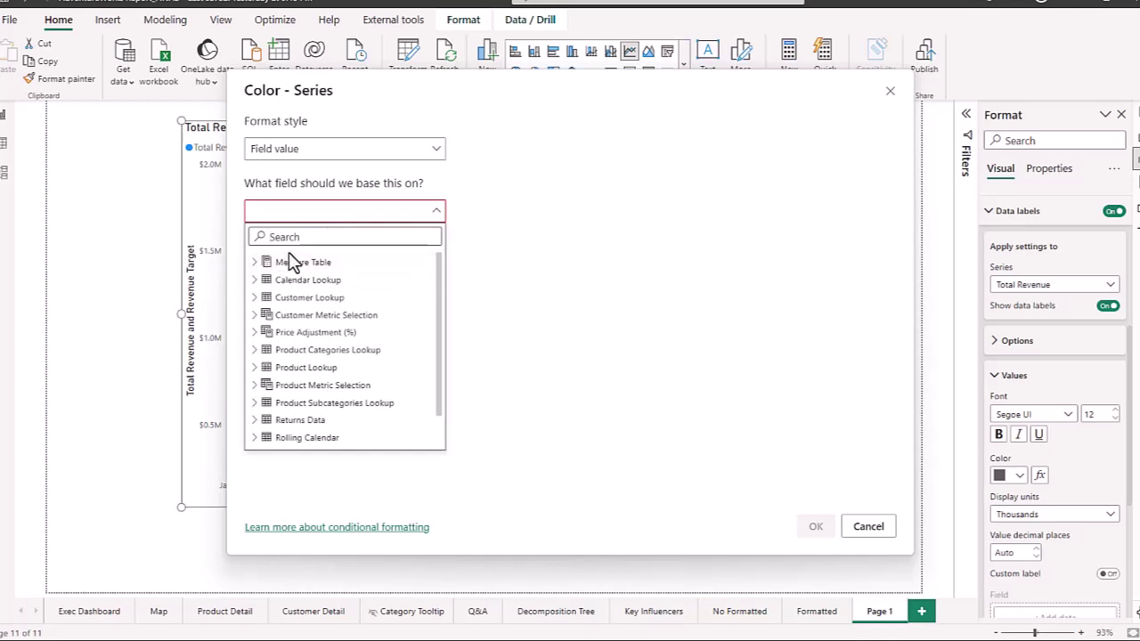
pyautogui.write('red')
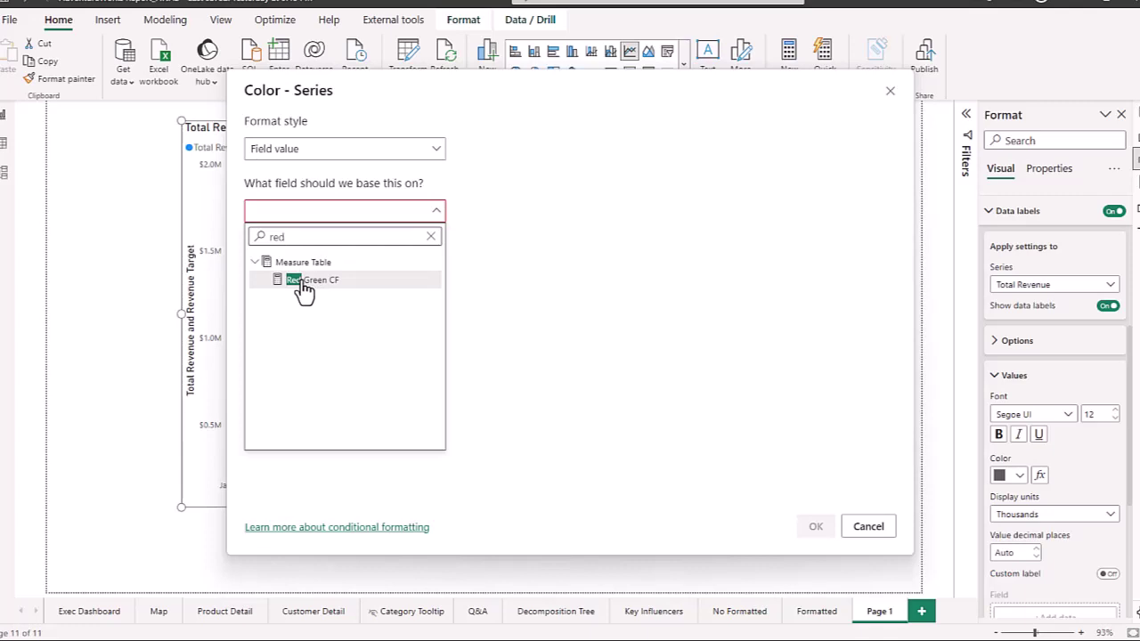
pyautogui.click(303, 281)
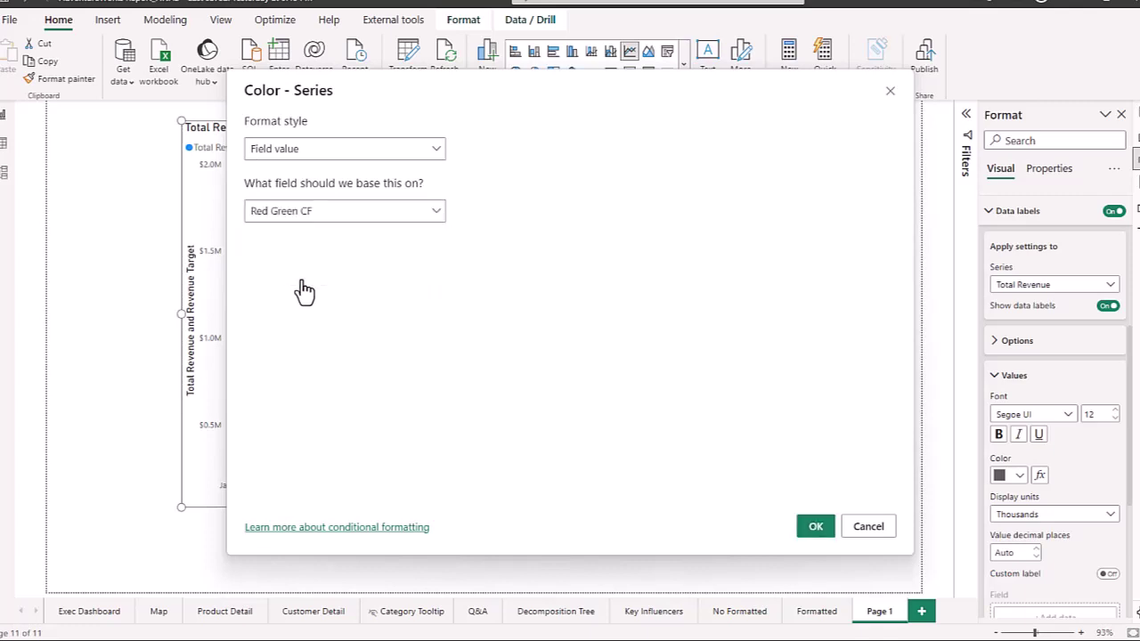
pyautogui.click(814, 527)
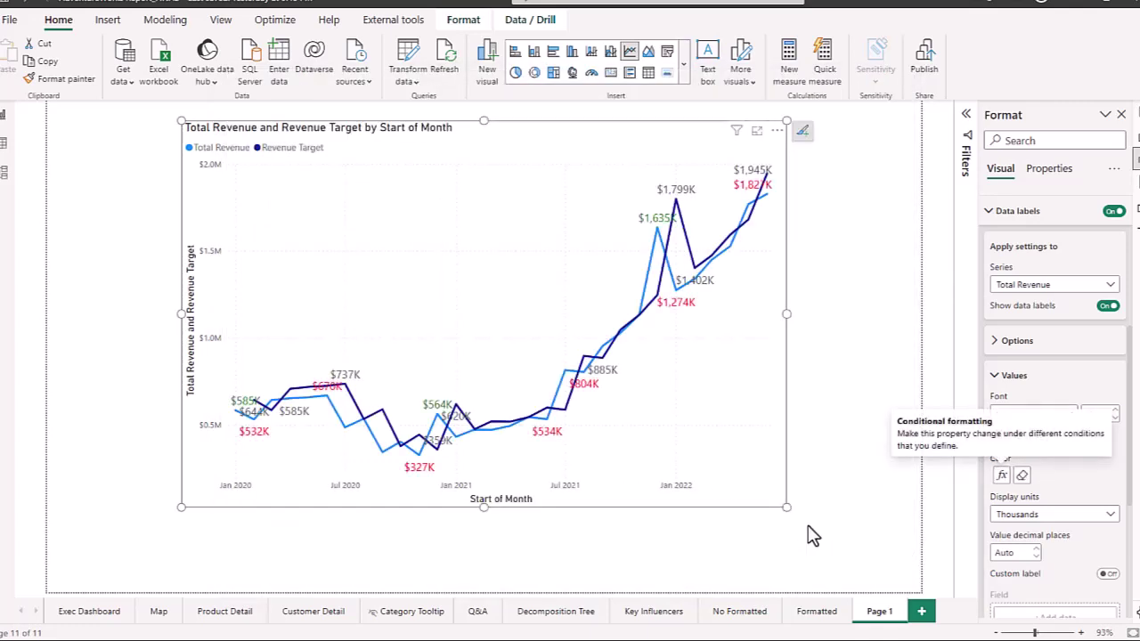
pyautogui.moveTo(708, 457)
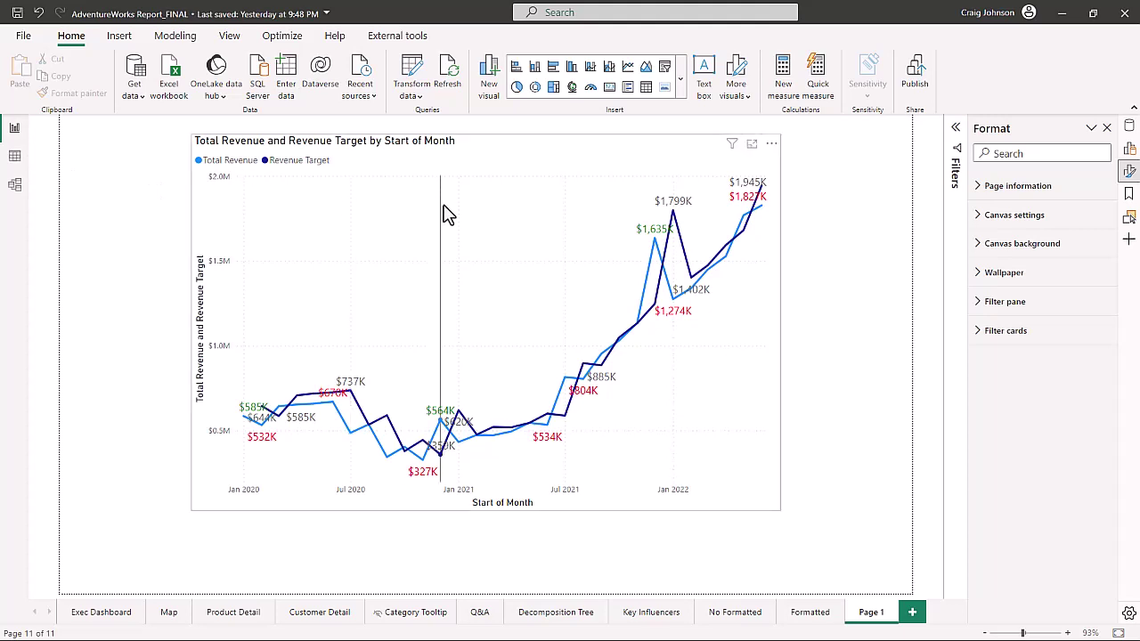
pyautogui.moveTo(448, 215)
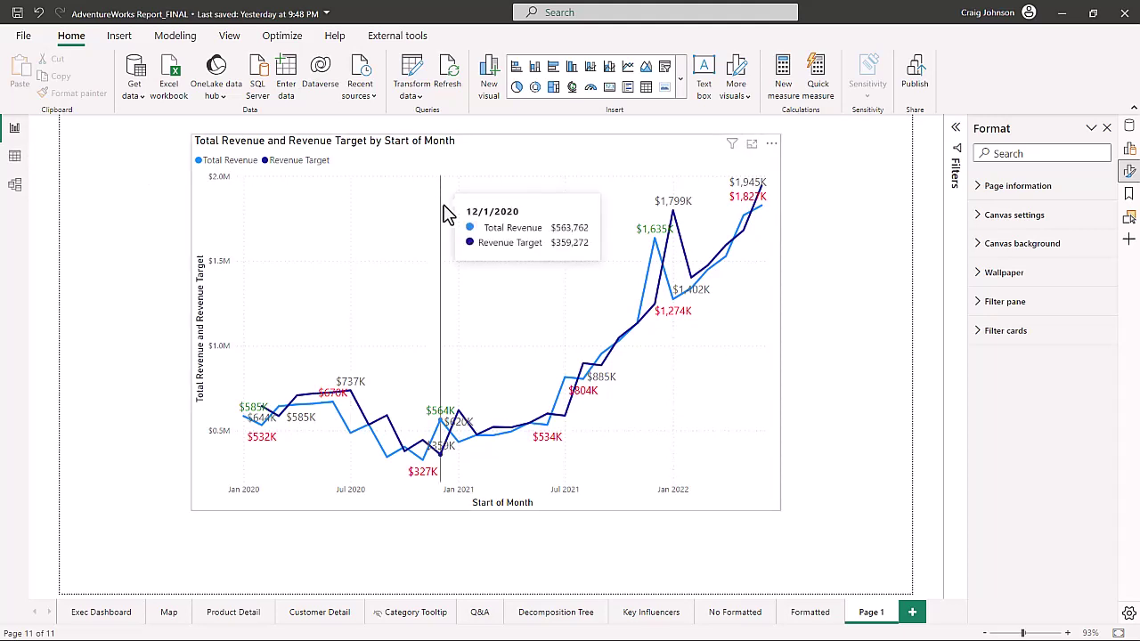